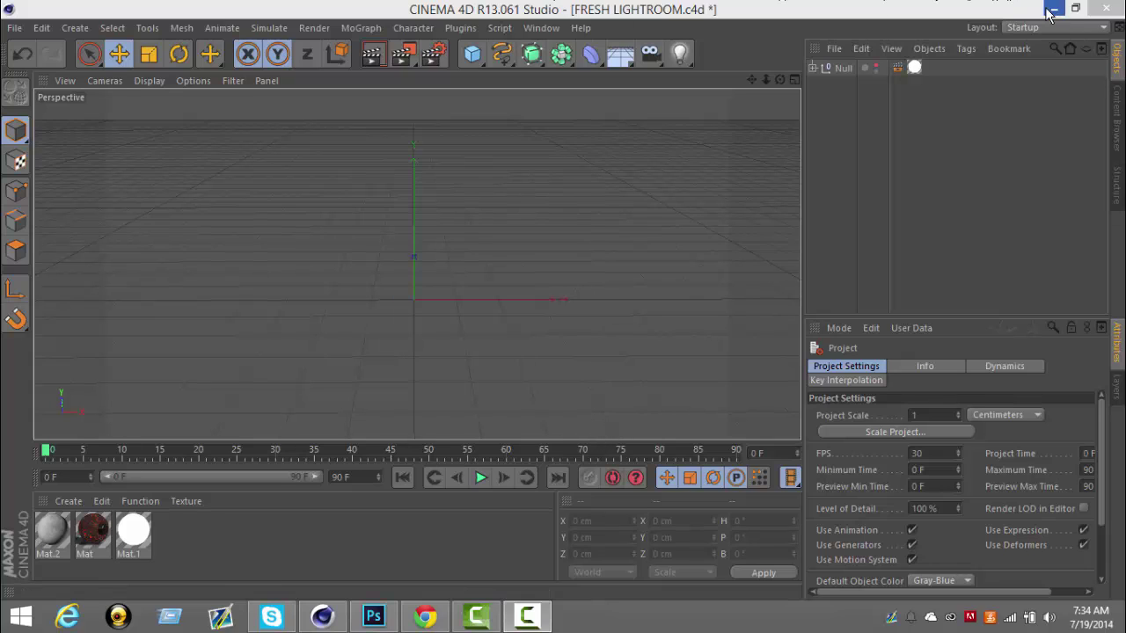
# Step: Close the GG YT Template and png logo documents without saving, keeping FRESHPARK GFX PACK open
pyautogui.click(374, 616)
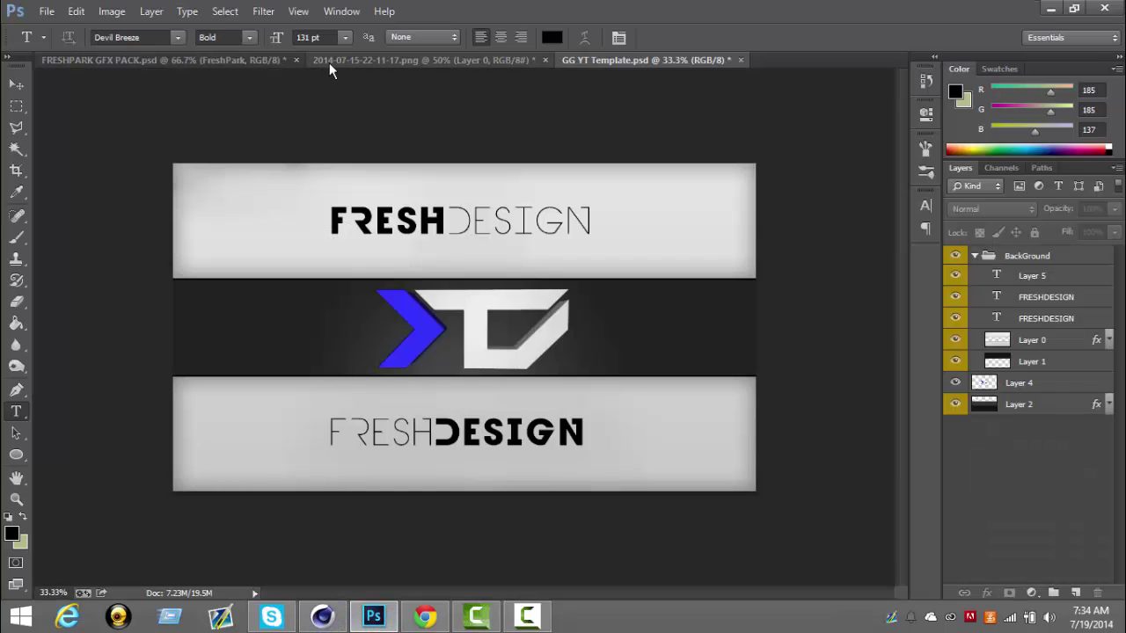
pyautogui.click(486, 61)
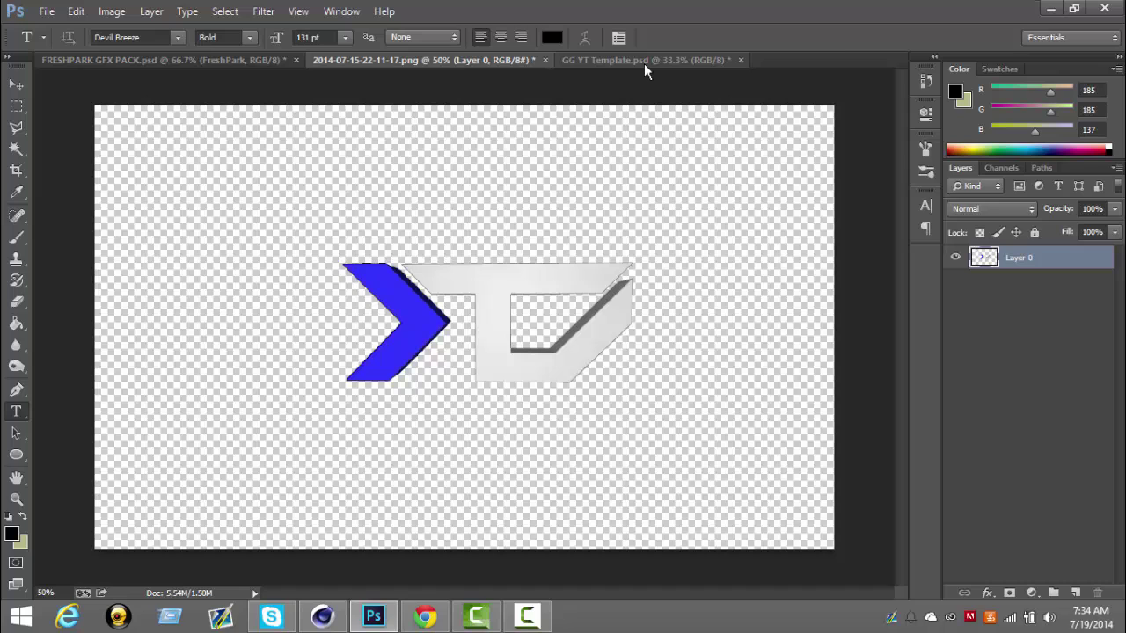
pyautogui.click(741, 61)
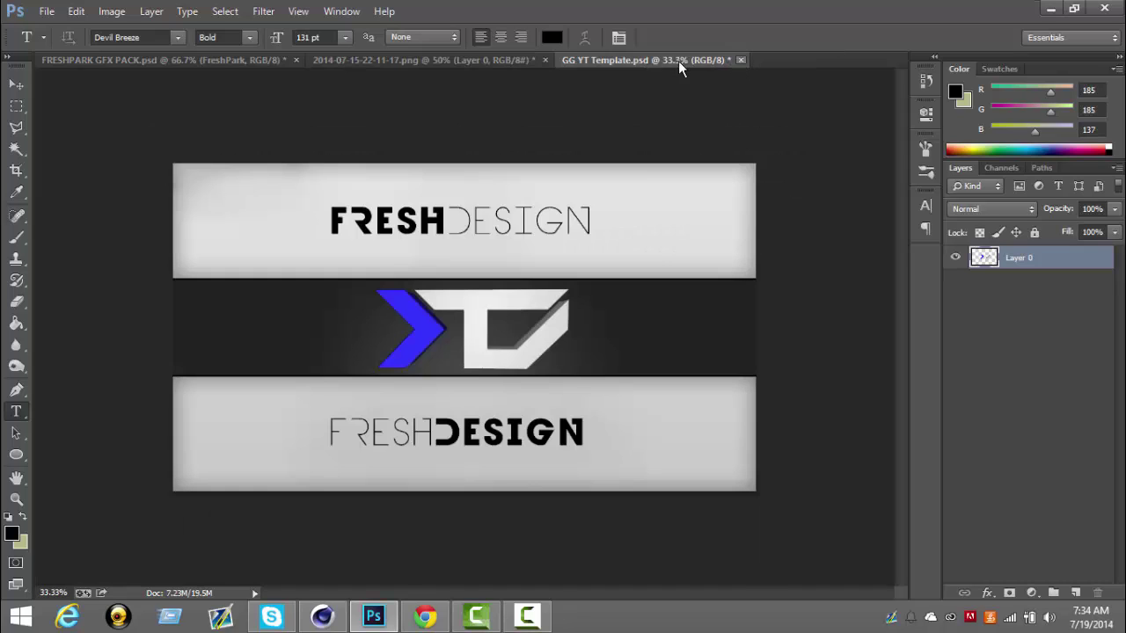
pyautogui.click(523, 236)
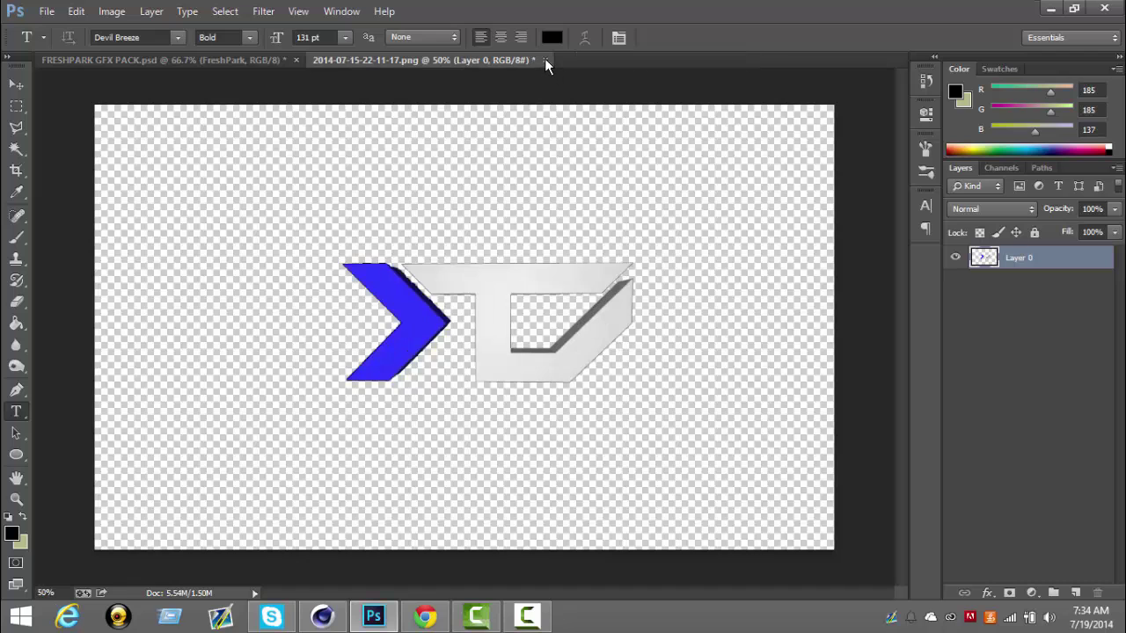
pyautogui.click(544, 59)
pyautogui.click(497, 232)
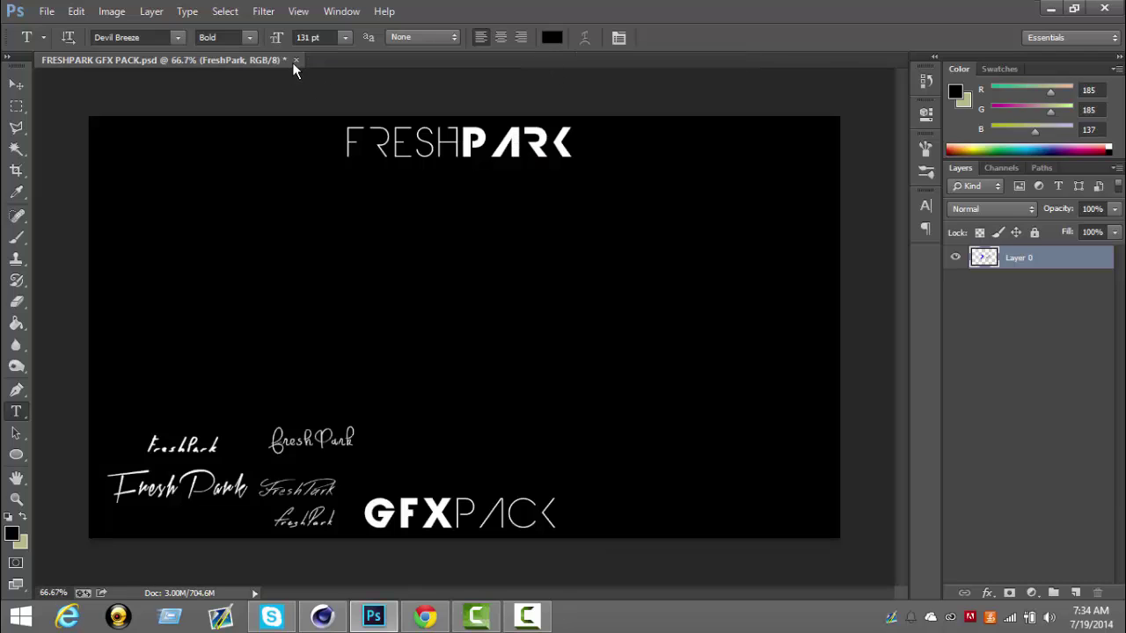
pyautogui.click(295, 59)
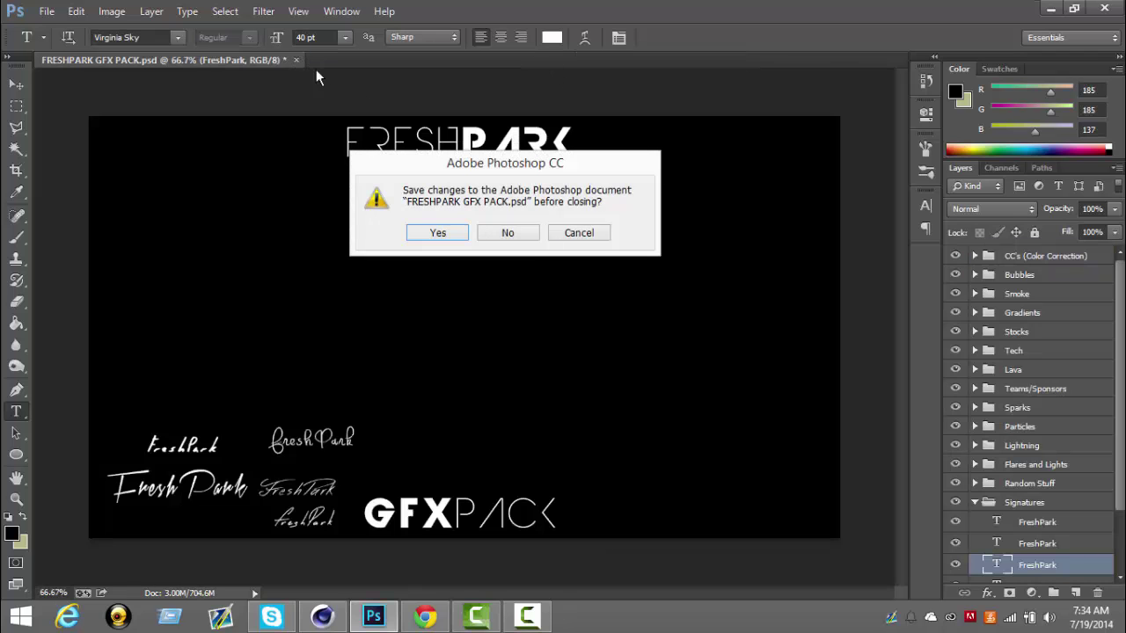
pyautogui.click(558, 234)
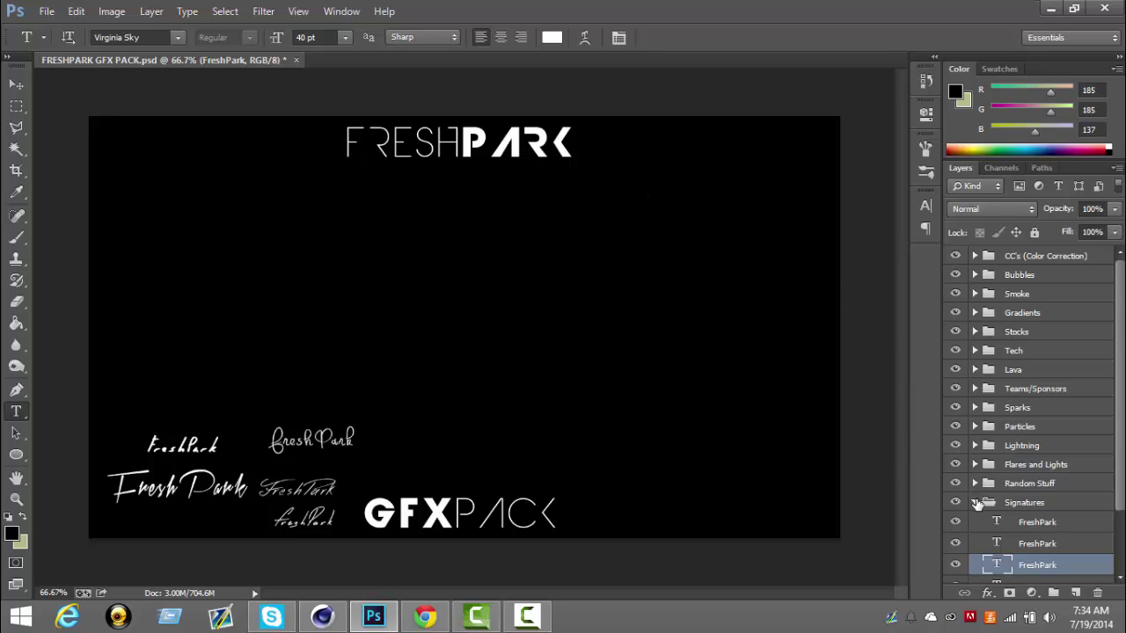
# Step: Expand Teams/Sponsors, make the FaZe/FaZe Apparel group visible, and open the FaZe layer's Layer Style
pyautogui.click(975, 502)
pyautogui.click(974, 388)
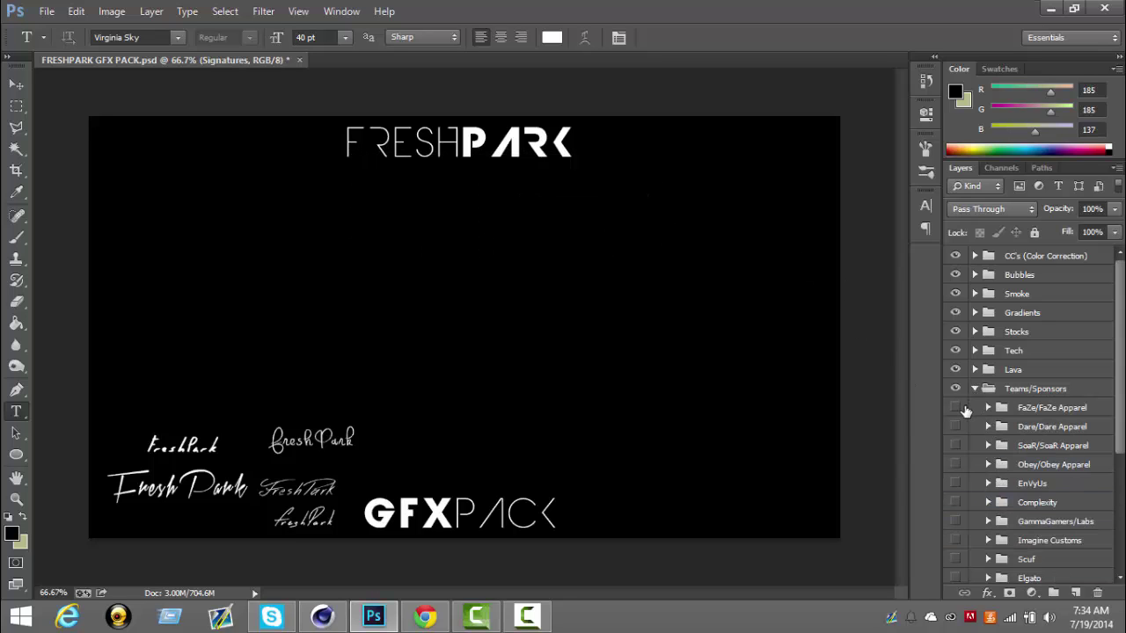
pyautogui.click(955, 408)
pyautogui.click(988, 408)
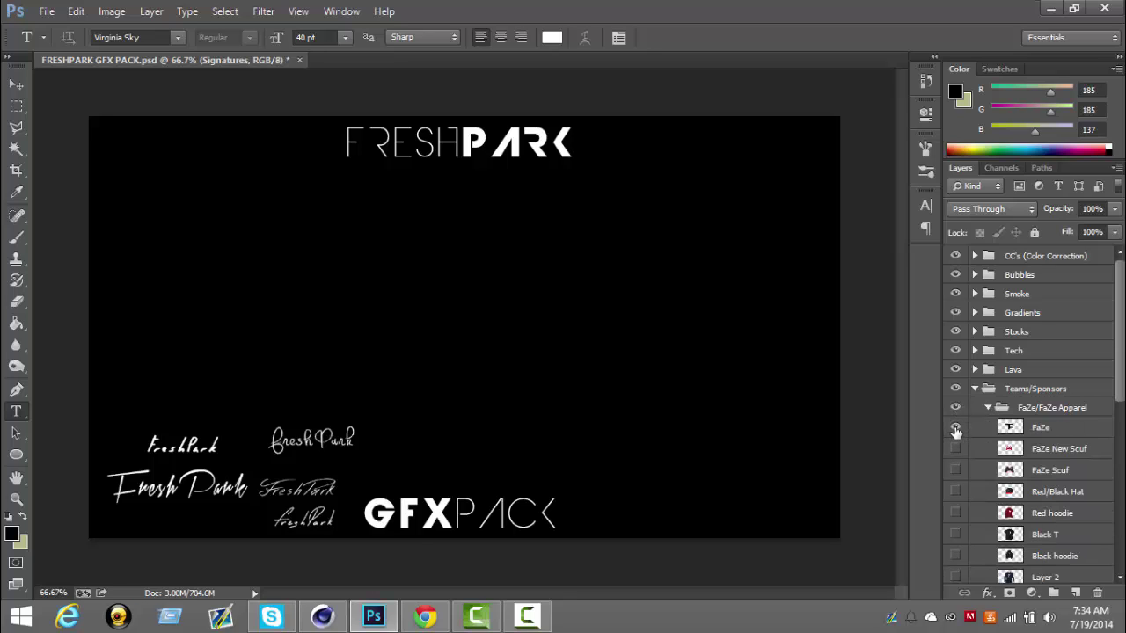
pyautogui.click(1035, 429)
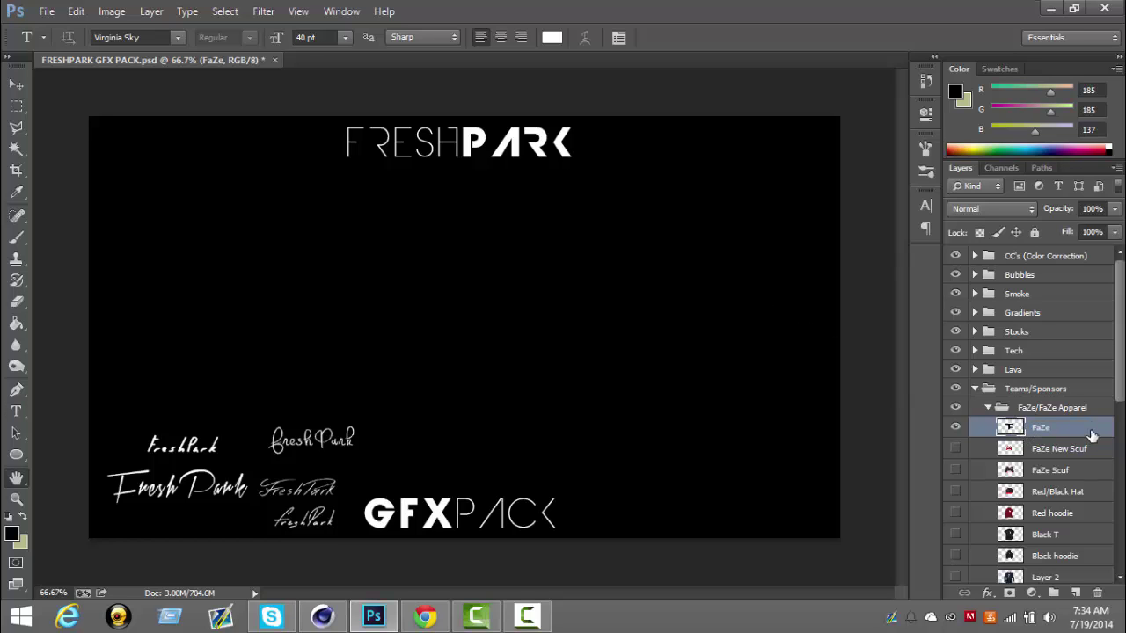
pyautogui.doubleClick(1031, 429)
pyautogui.press('Escape')
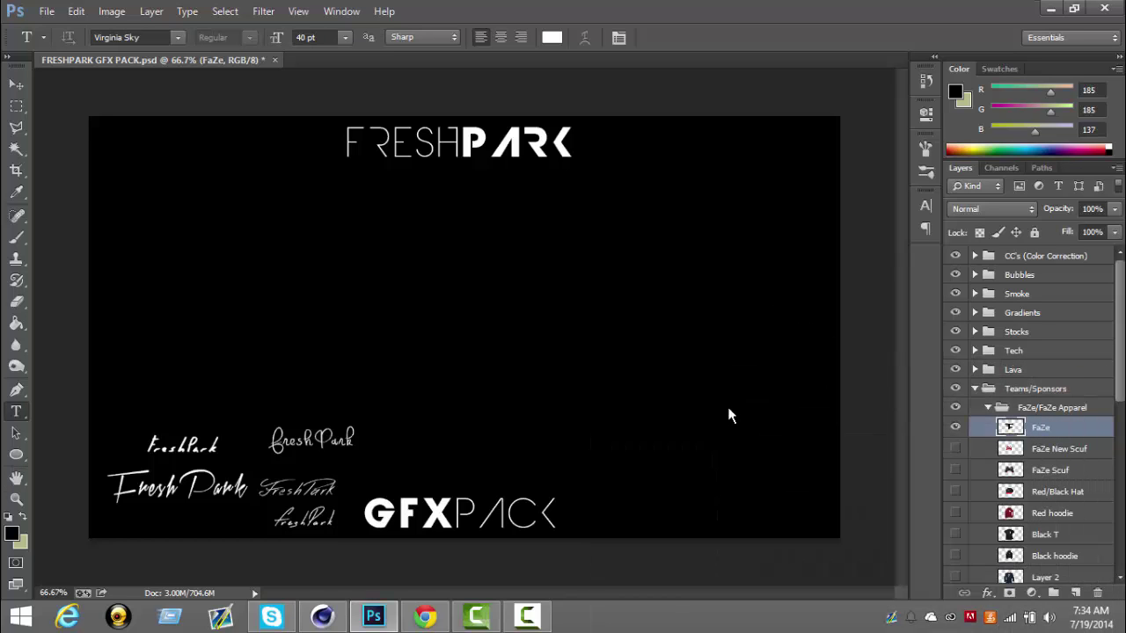
pyautogui.doubleClick(1078, 431)
# Step: Enable a white (ffffff) Color Overlay on the FaZe layer and apply it
pyautogui.moveTo(871, 387); pyautogui.dragTo(906, 136)
pyautogui.click(645, 318)
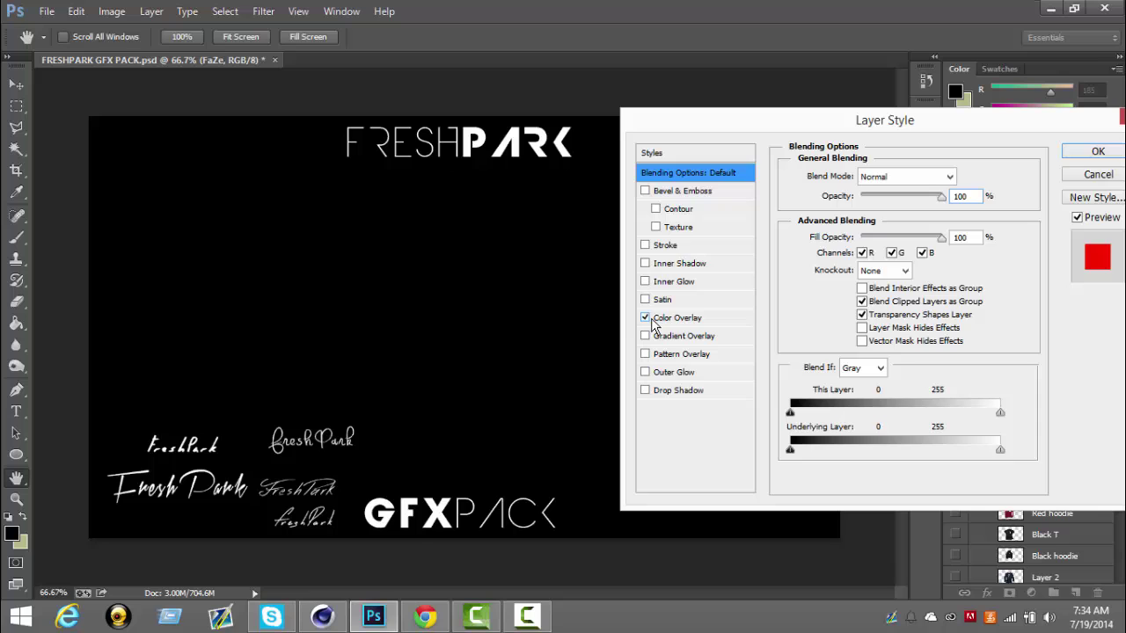
pyautogui.click(678, 318)
pyautogui.click(968, 176)
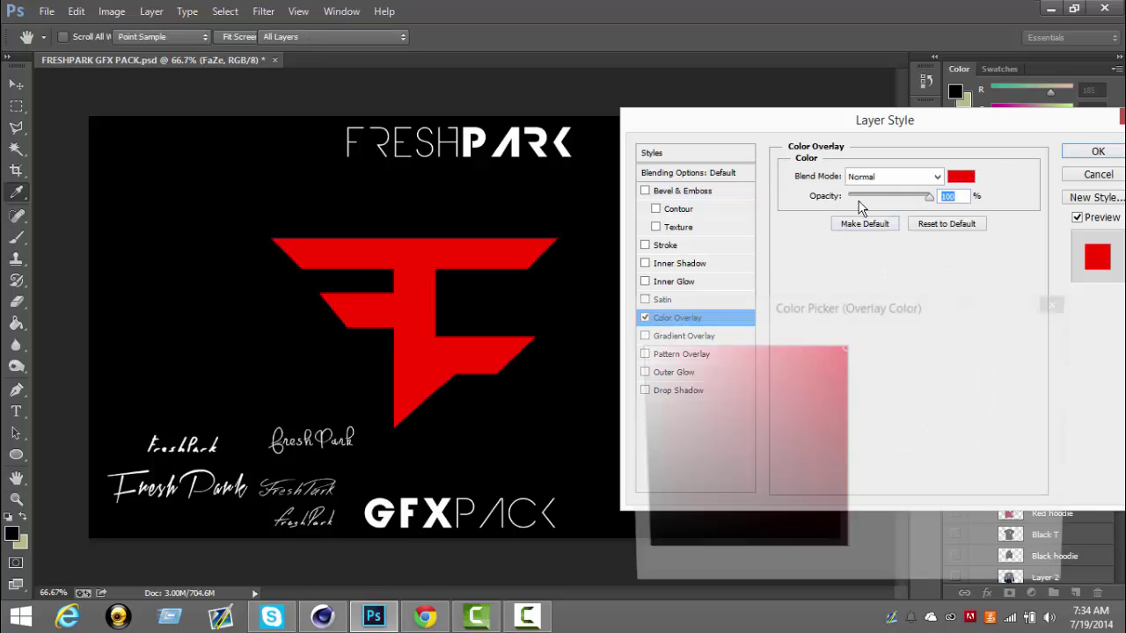
pyautogui.moveTo(711, 364); pyautogui.dragTo(638, 347)
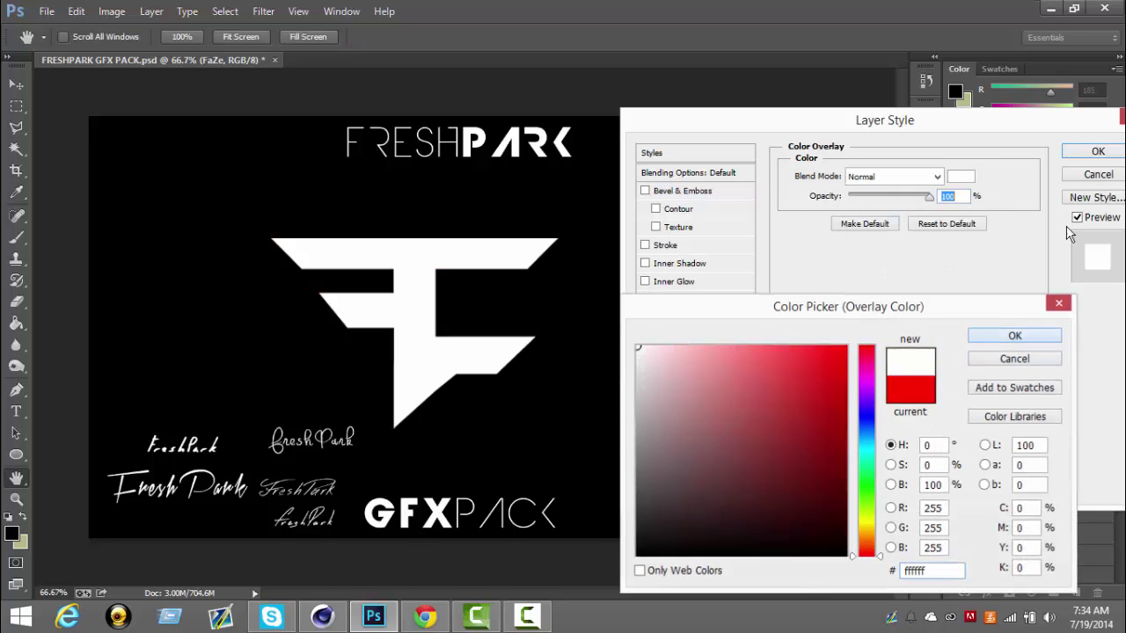
pyautogui.click(1014, 337)
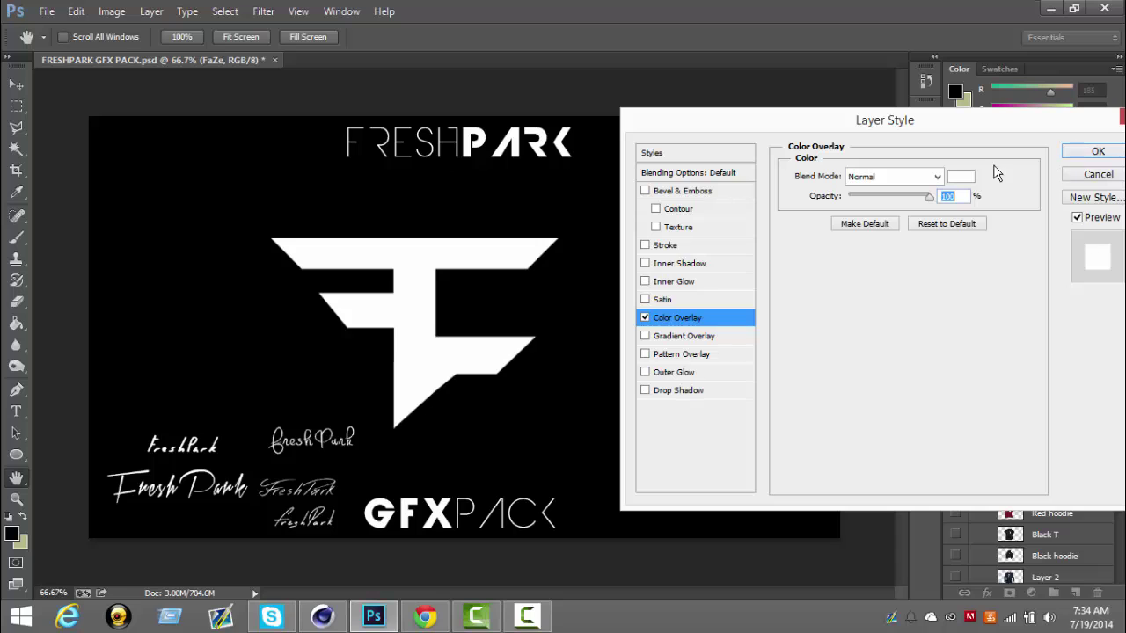
pyautogui.click(1097, 153)
pyautogui.press('t')
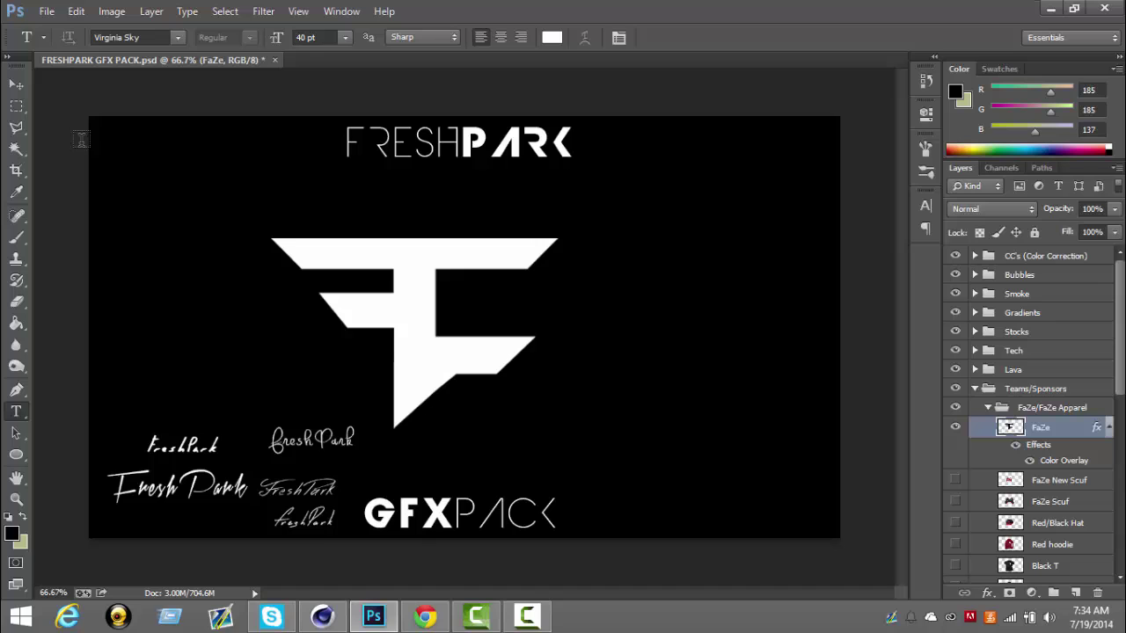
# Step: Create a new 2 x 1 inch, 300 ppi document, then return to FRESHPARK GFX PACK
pyautogui.click(47, 12)
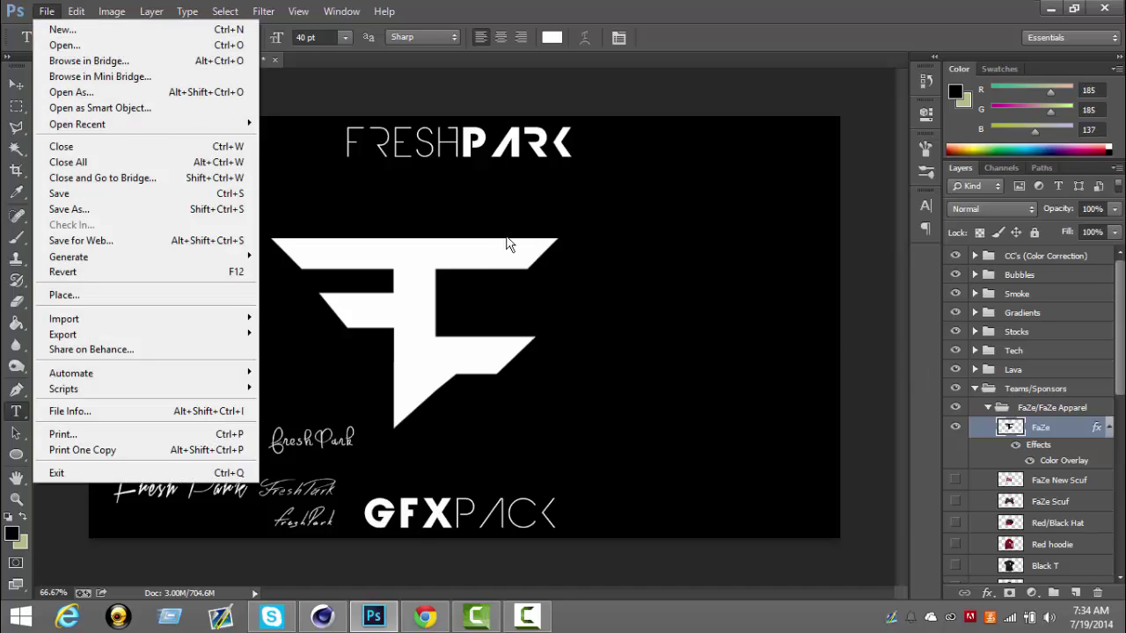
pyautogui.press('Escape')
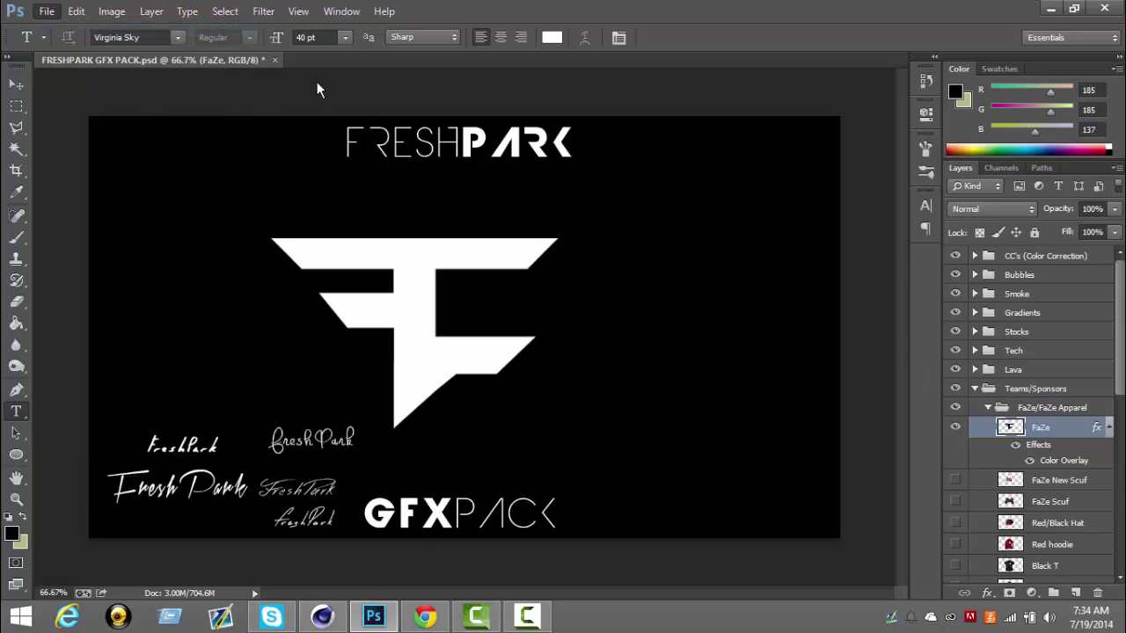
pyautogui.hotkey('ctrl', 'n')
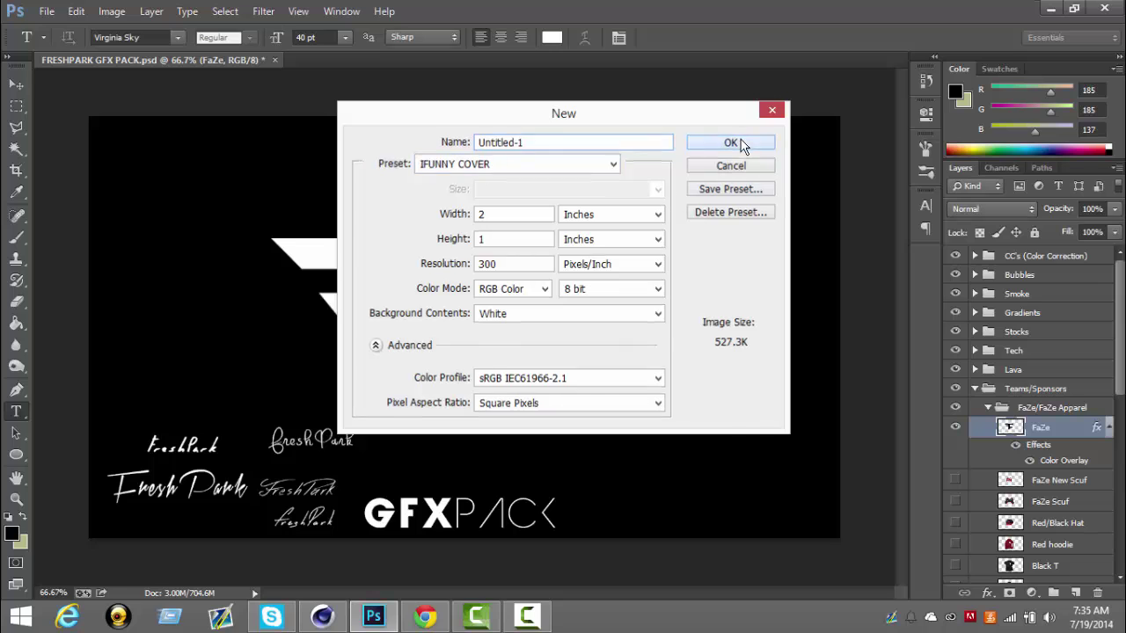
pyautogui.click(737, 145)
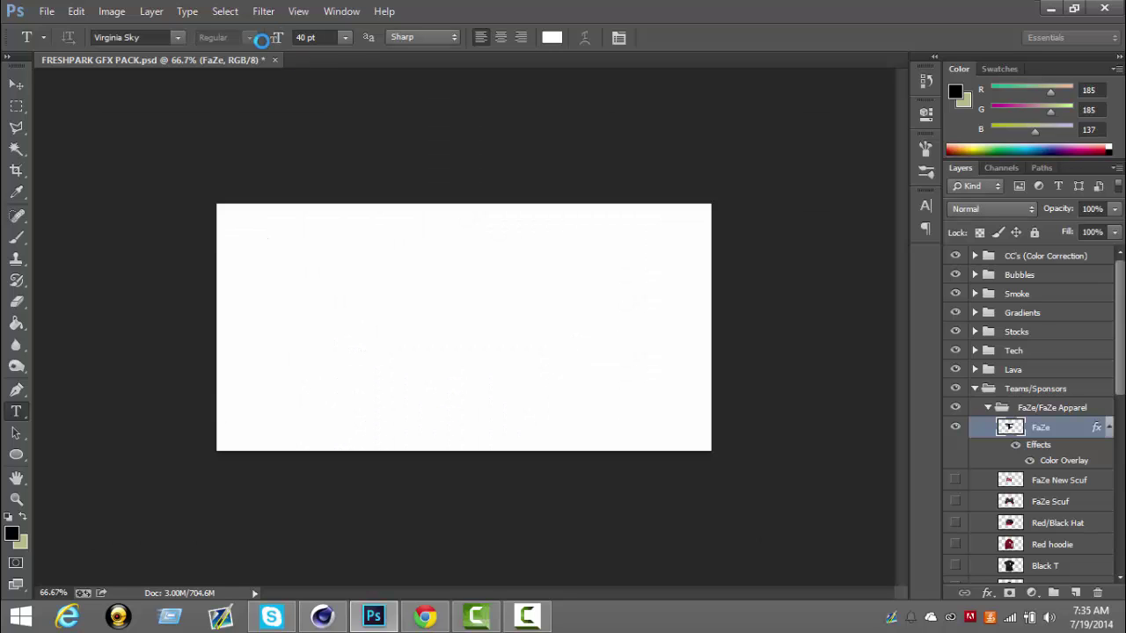
pyautogui.click(208, 62)
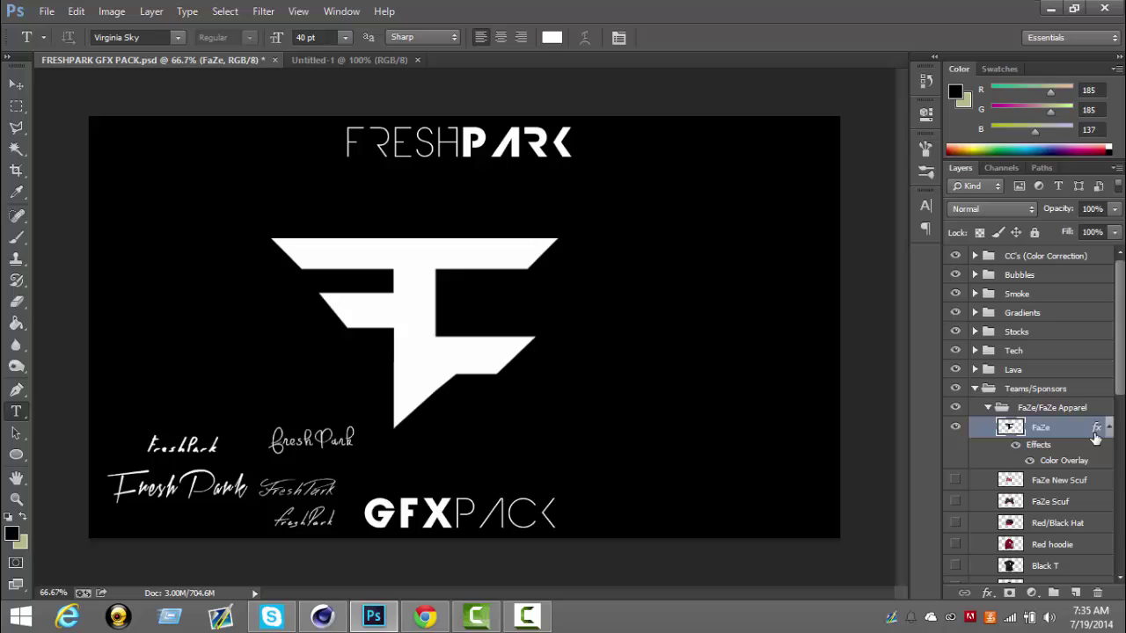
pyautogui.click(1109, 428)
# Step: Copy the FaZe layer into Untitled-1 and turn off its white Color Overlay
pyautogui.press('v')
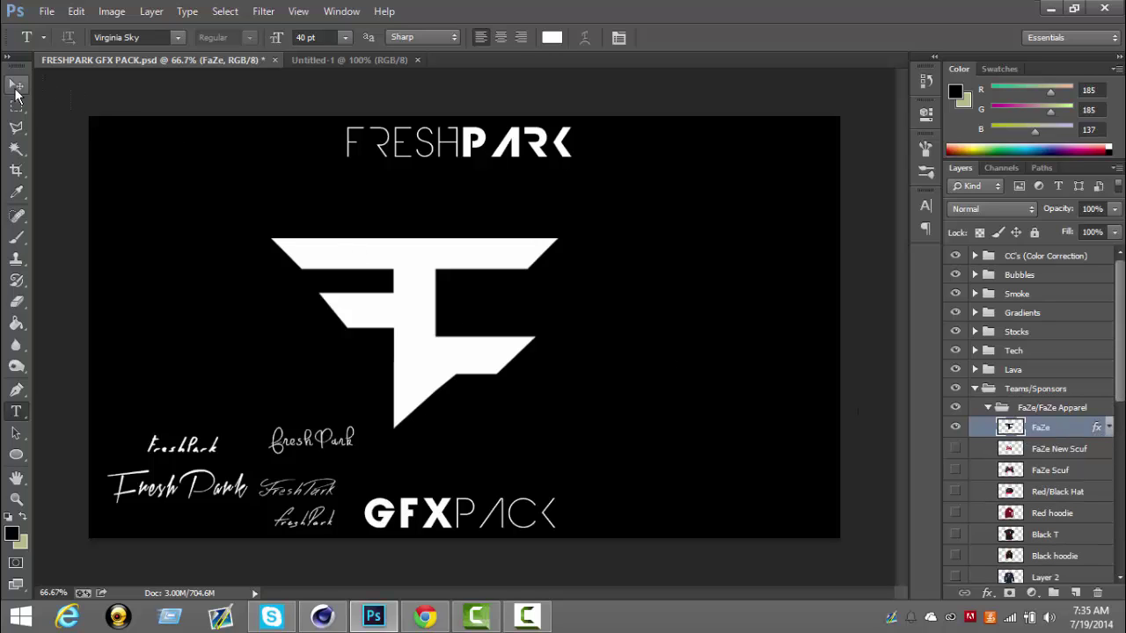
pyautogui.moveTo(459, 312); pyautogui.dragTo(523, 293)
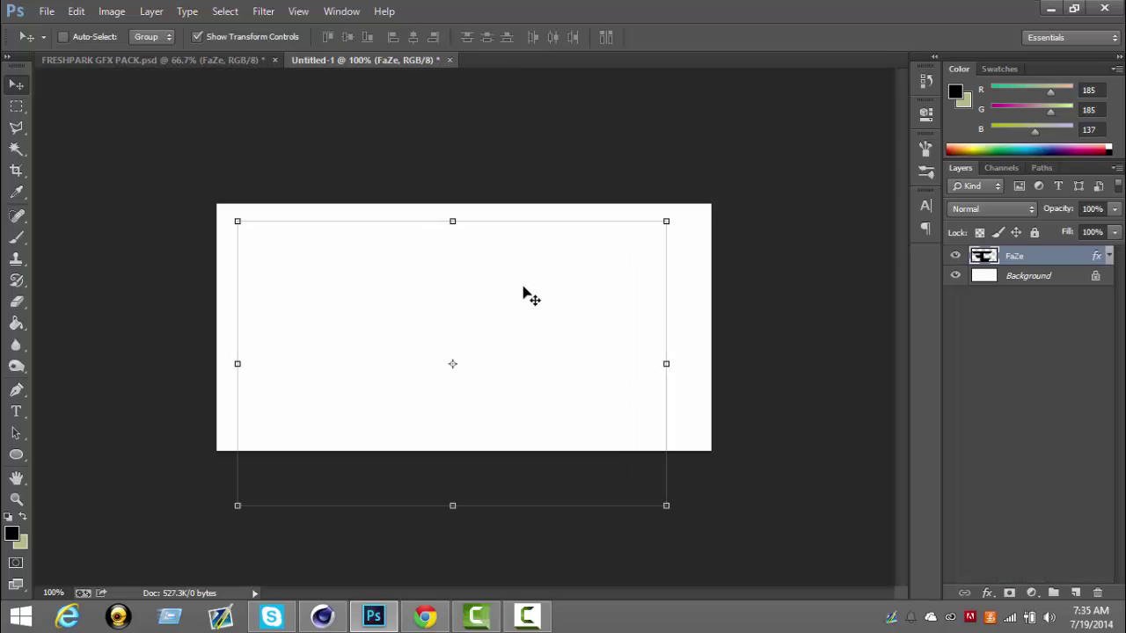
pyautogui.doubleClick(1059, 263)
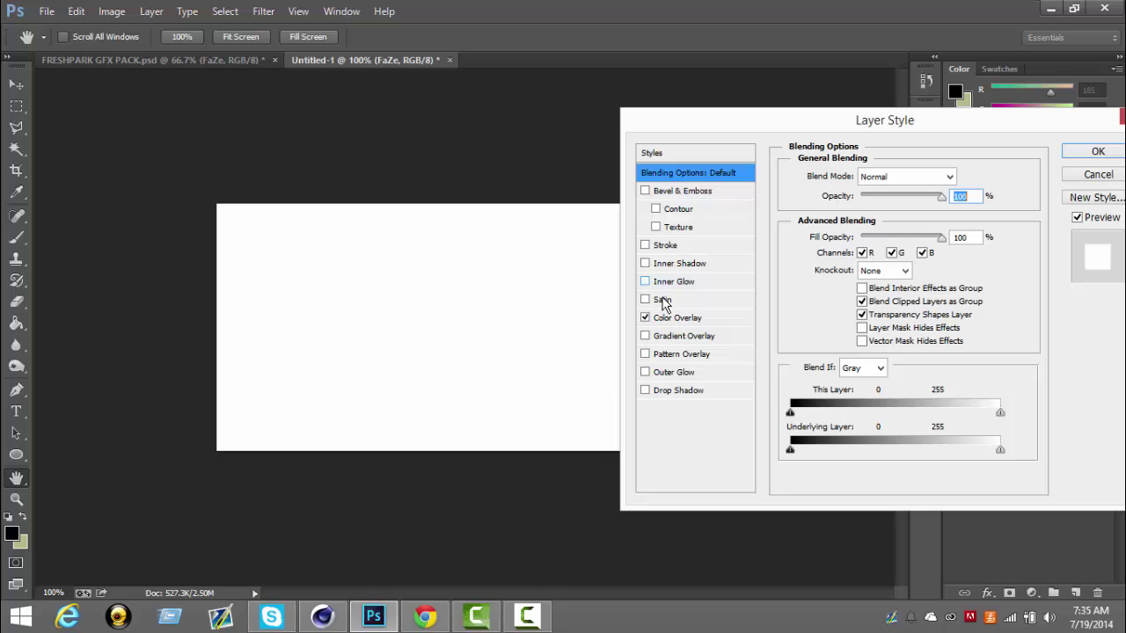
pyautogui.click(645, 318)
pyautogui.click(1095, 153)
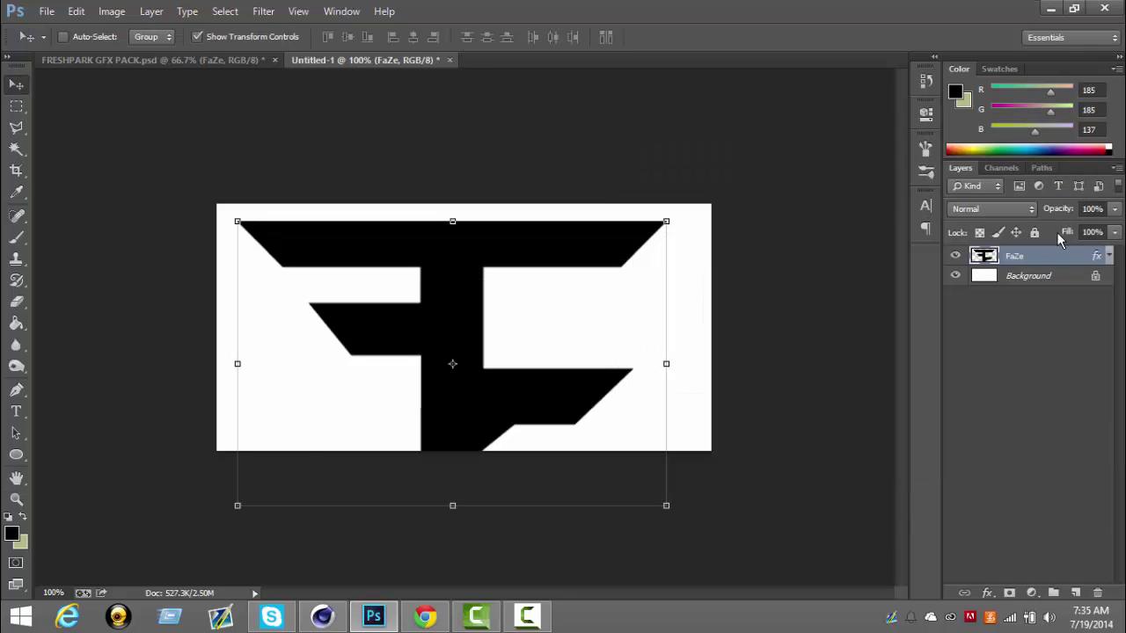
# Step: Scale the FaZe logo down to fit within the white canvas and commit the transform
pyautogui.click(666, 219)
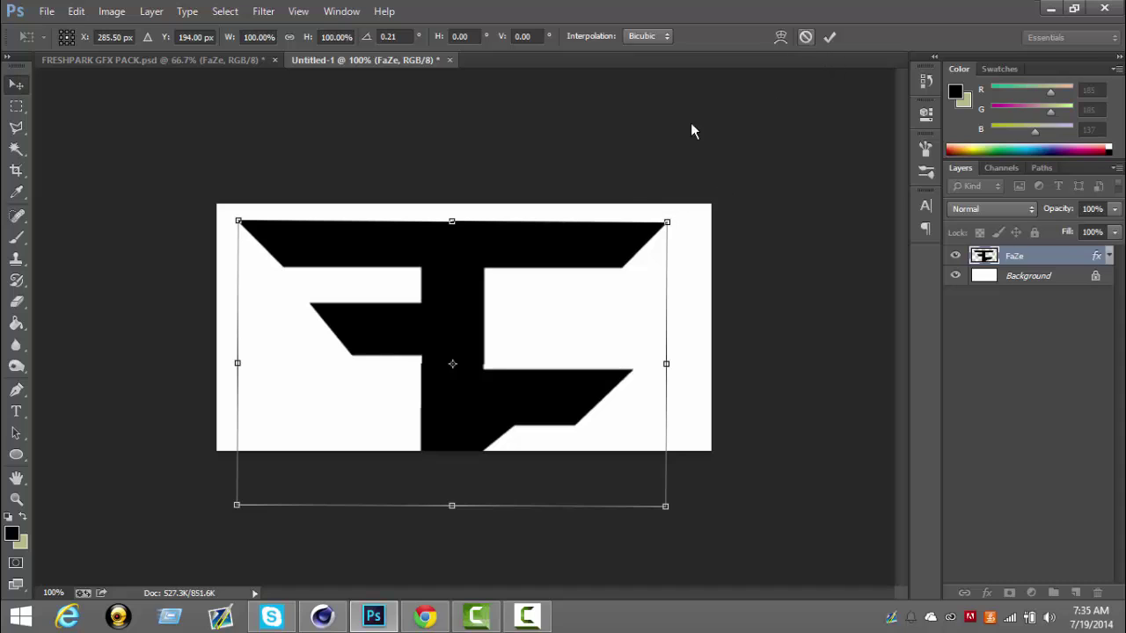
pyautogui.press('Return')
pyautogui.moveTo(660, 224); pyautogui.dragTo(619, 235)
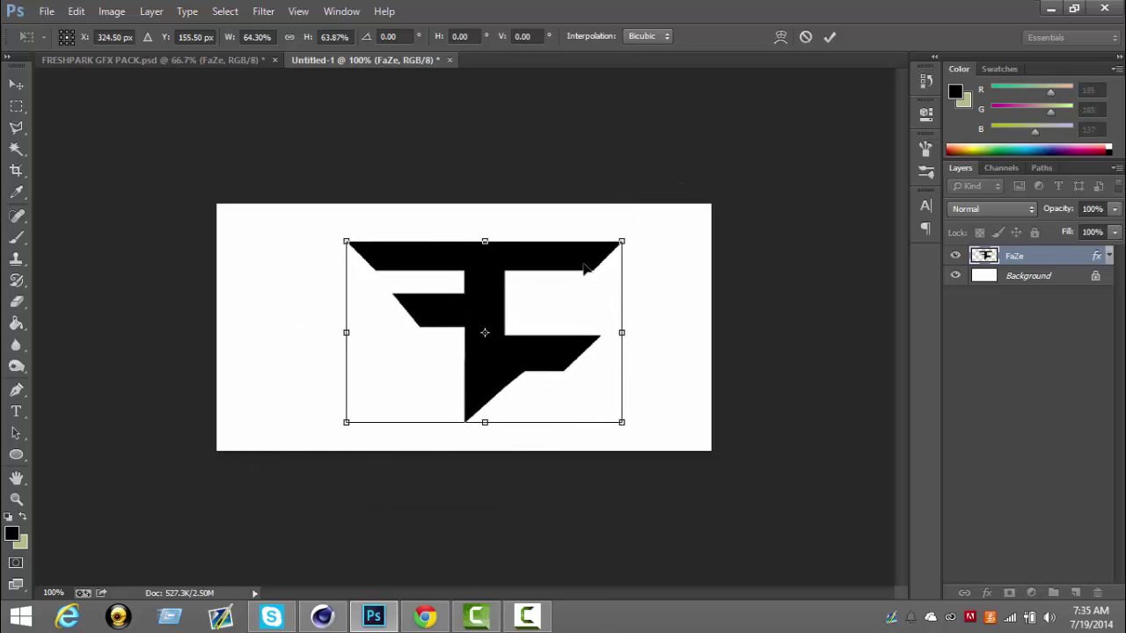
pyautogui.click(829, 36)
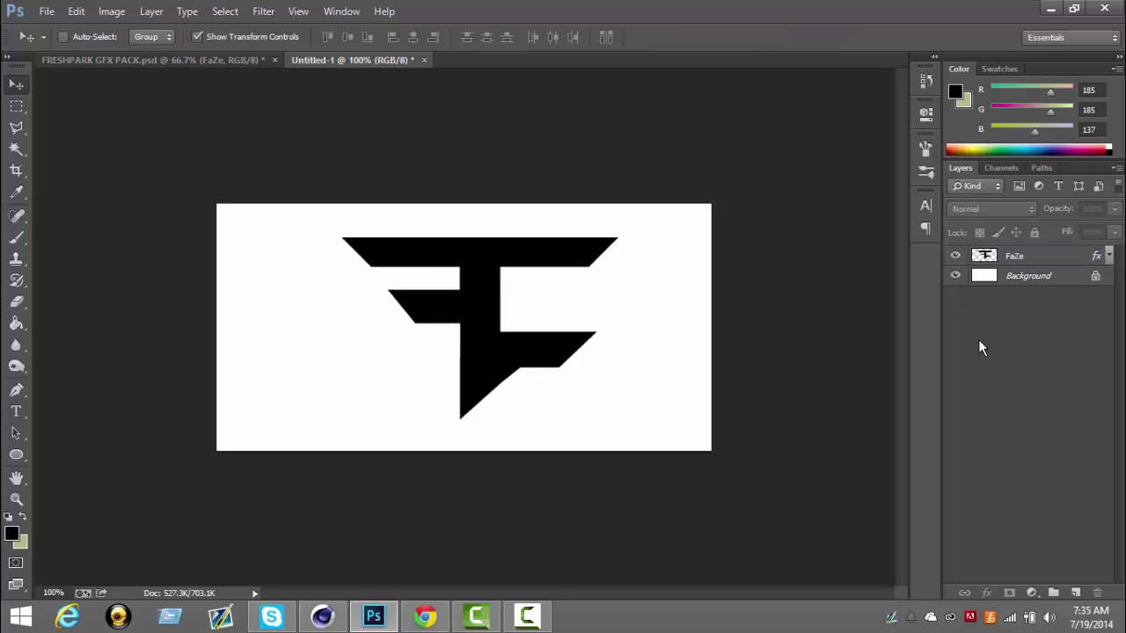
# Step: Delete the white Background layer and Magic Wand-select the black FaZe logo shape
pyautogui.click(16, 149)
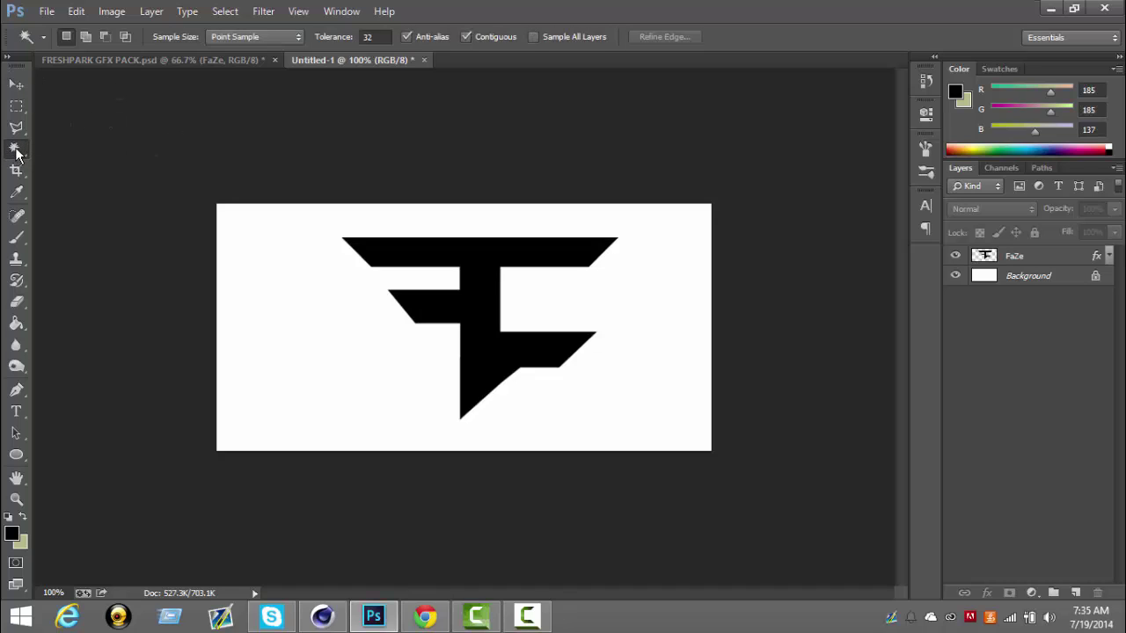
pyautogui.click(1055, 256)
pyautogui.click(1059, 278)
pyautogui.press('Delete')
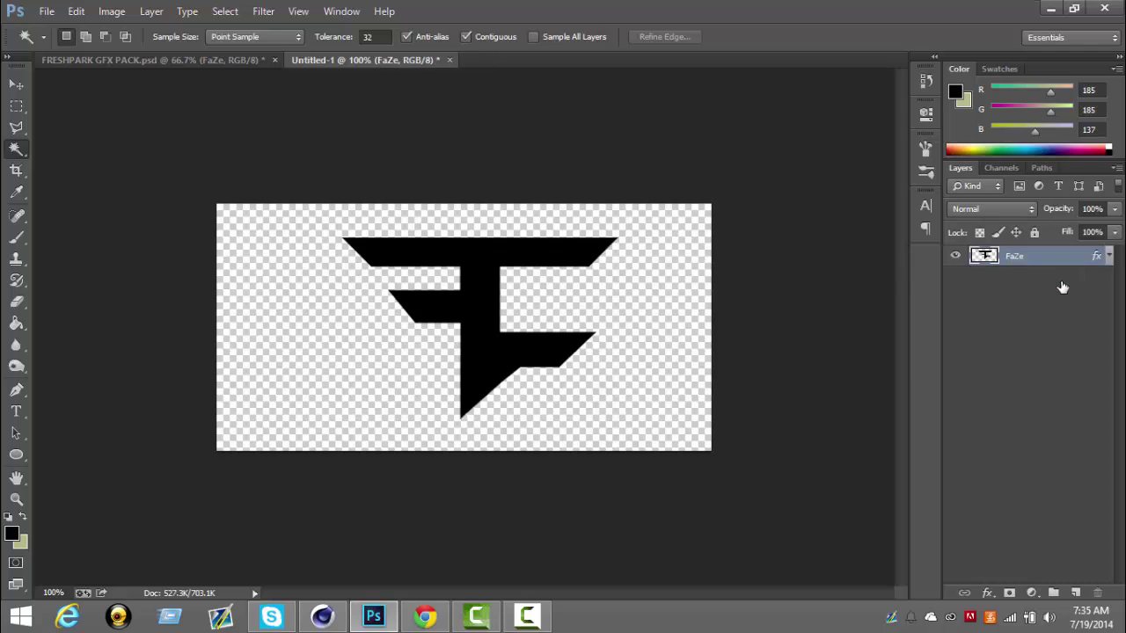
pyautogui.click(482, 296)
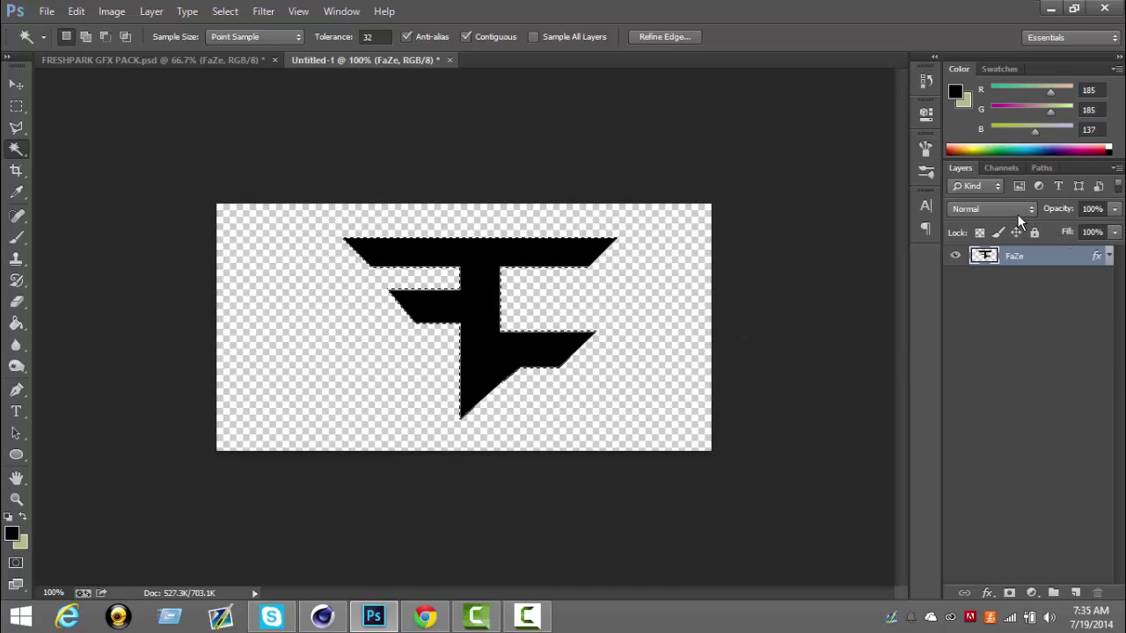
# Step: Make a work path from the logo selection with 0.5 pixel tolerance
pyautogui.rightClick(1020, 253)
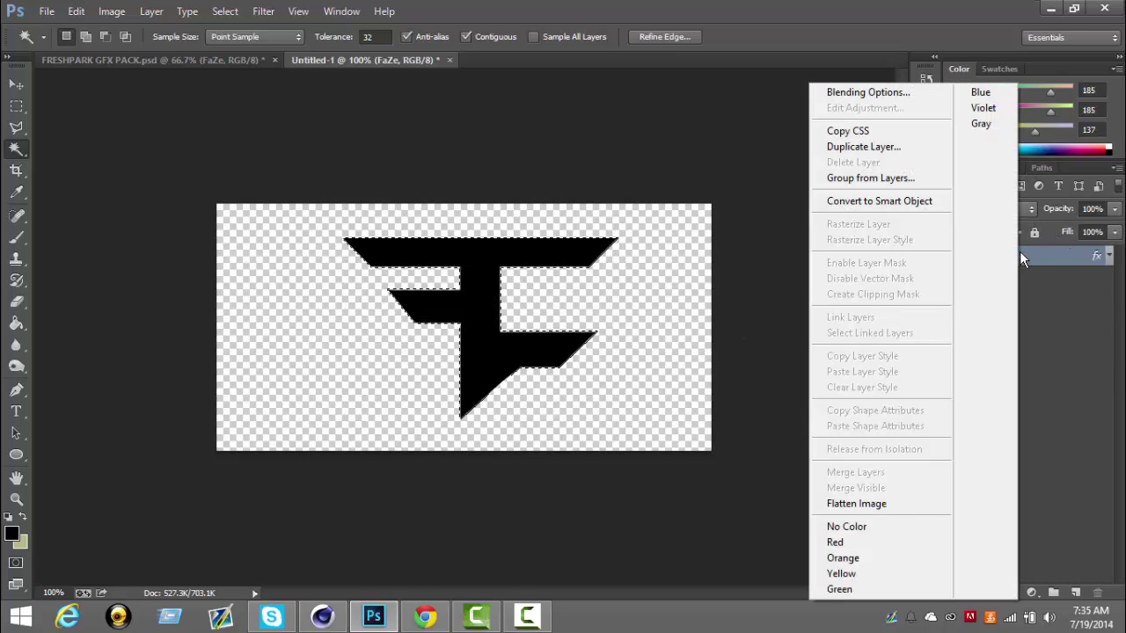
pyautogui.click(1113, 343)
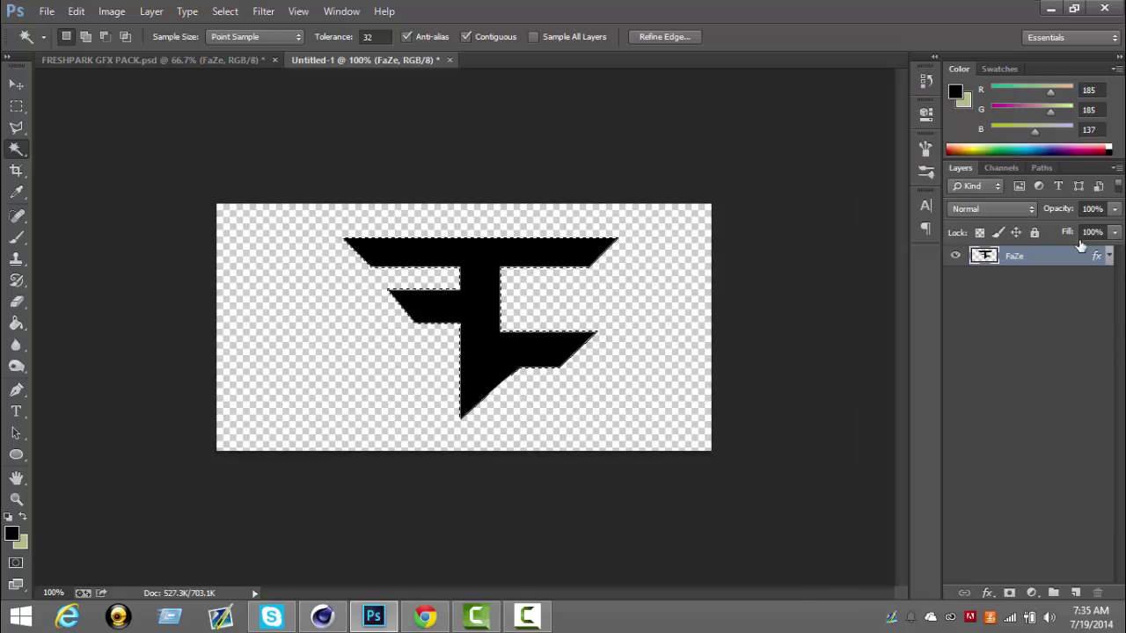
pyautogui.click(1043, 166)
pyautogui.rightClick(1025, 292)
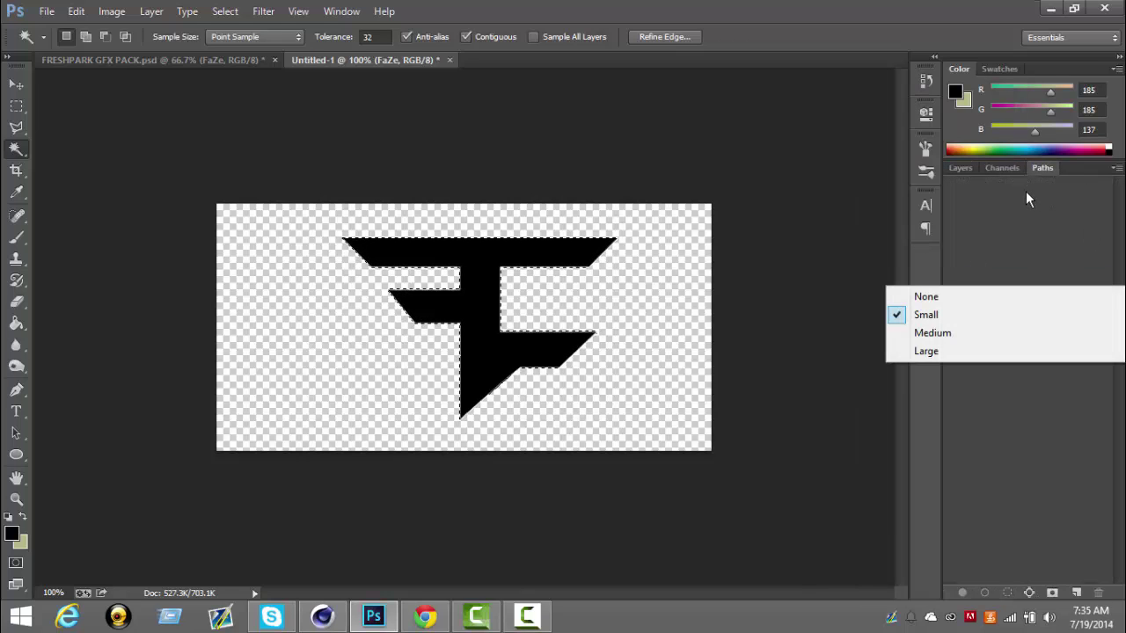
pyautogui.click(1115, 168)
pyautogui.click(1115, 168)
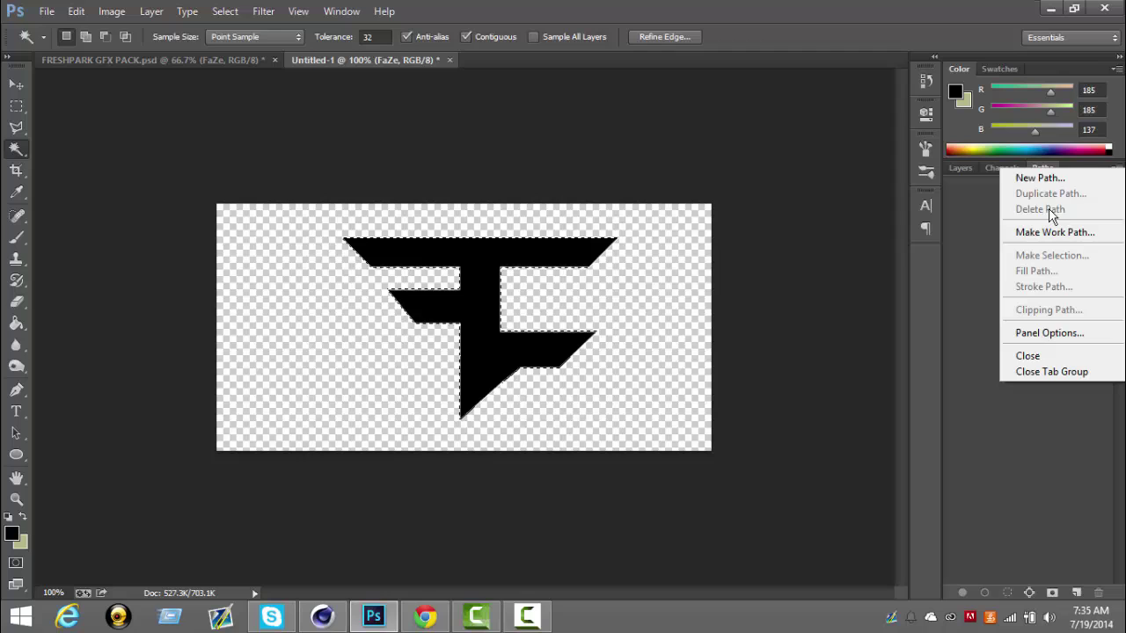
pyautogui.click(1051, 232)
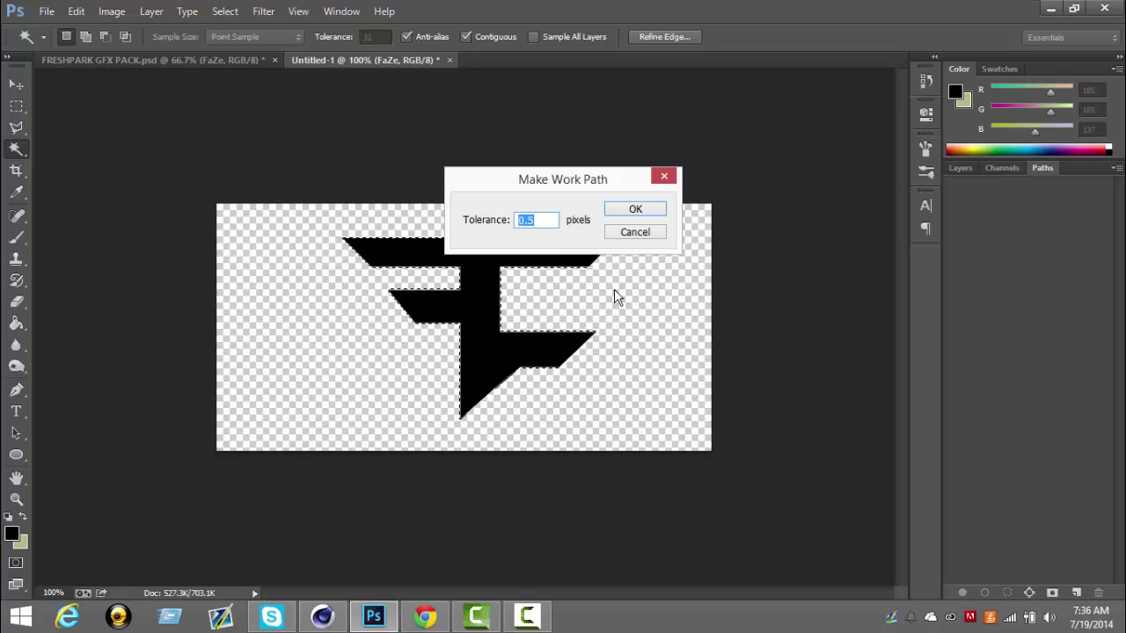
pyautogui.click(636, 214)
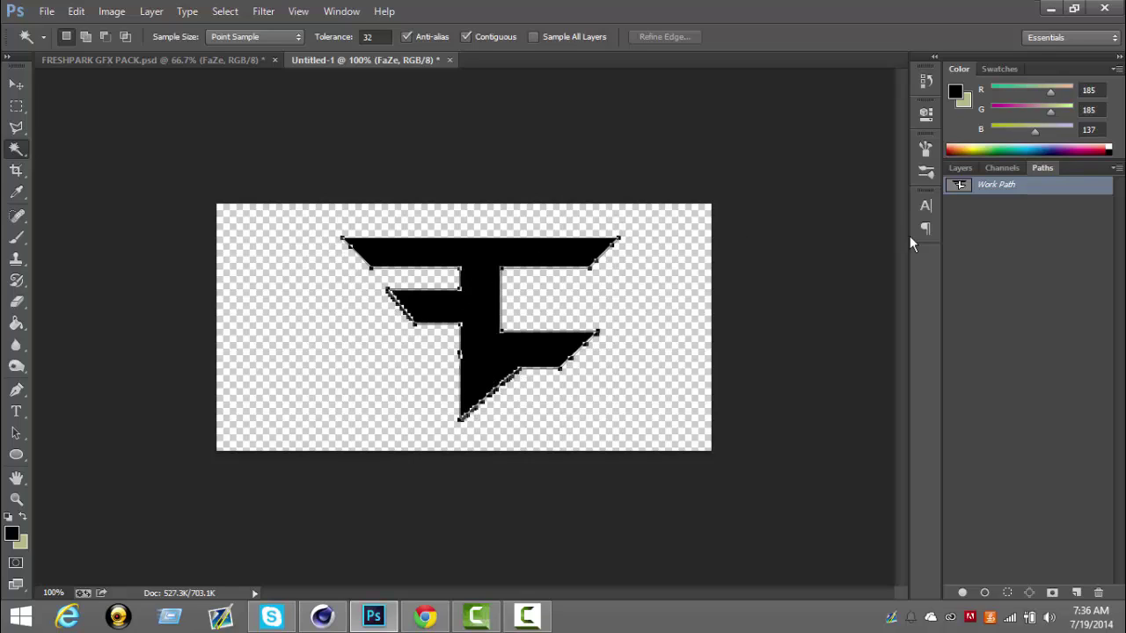
# Step: Save the work path as a path named FaZe
pyautogui.click(1115, 167)
pyautogui.click(1076, 180)
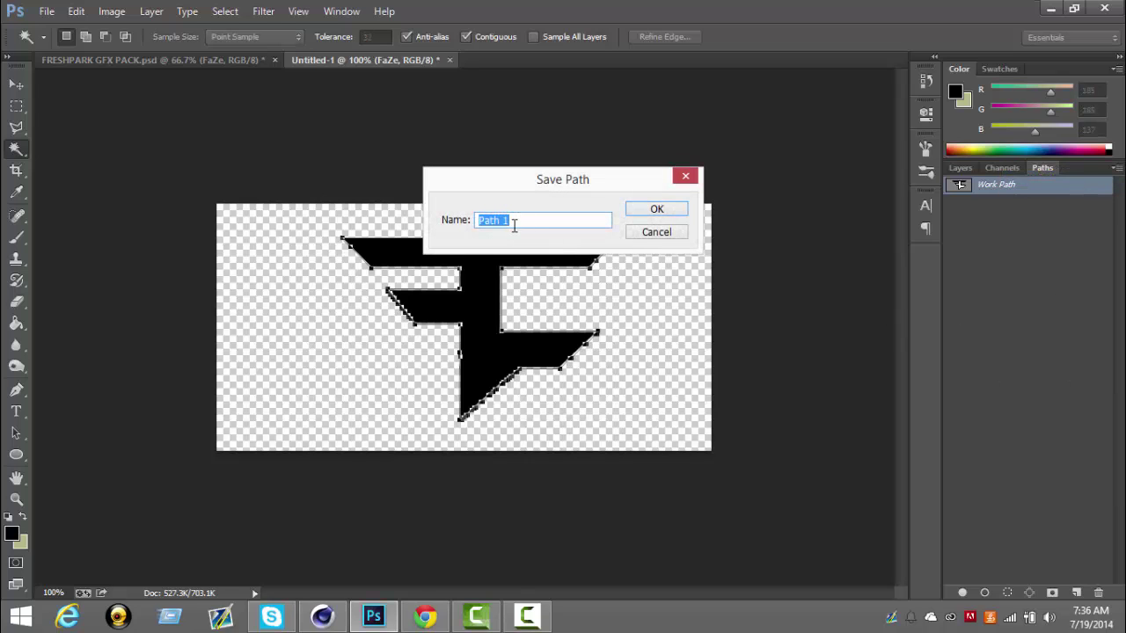
pyautogui.write('FaZe')
pyautogui.click(675, 211)
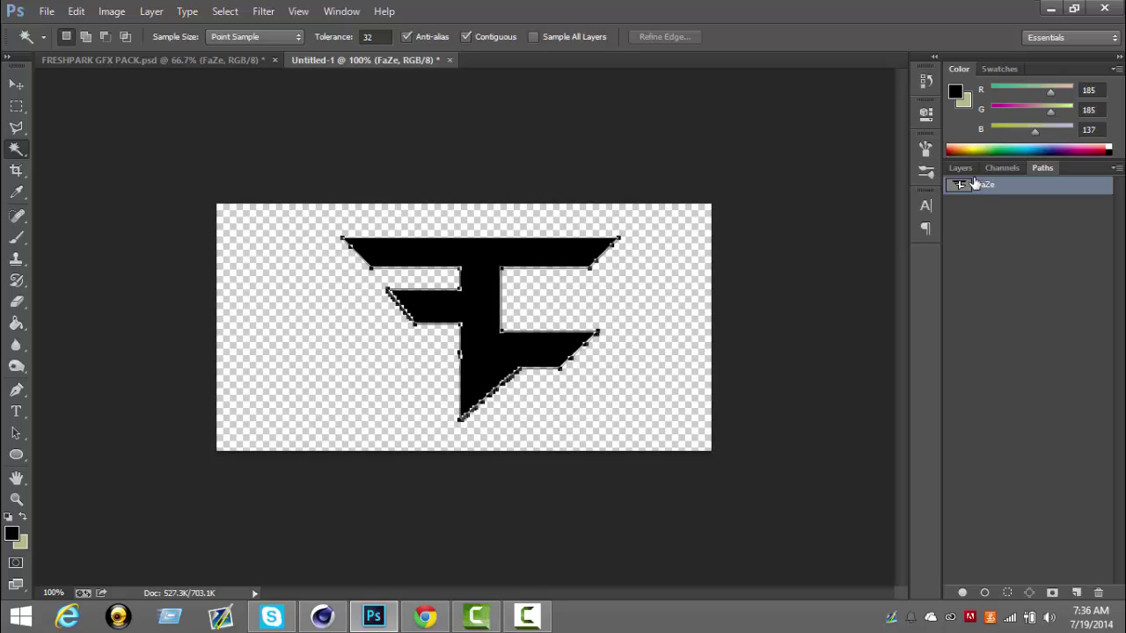
# Step: Export Paths to Illustrator, choosing the FaZe path
pyautogui.click(1116, 167)
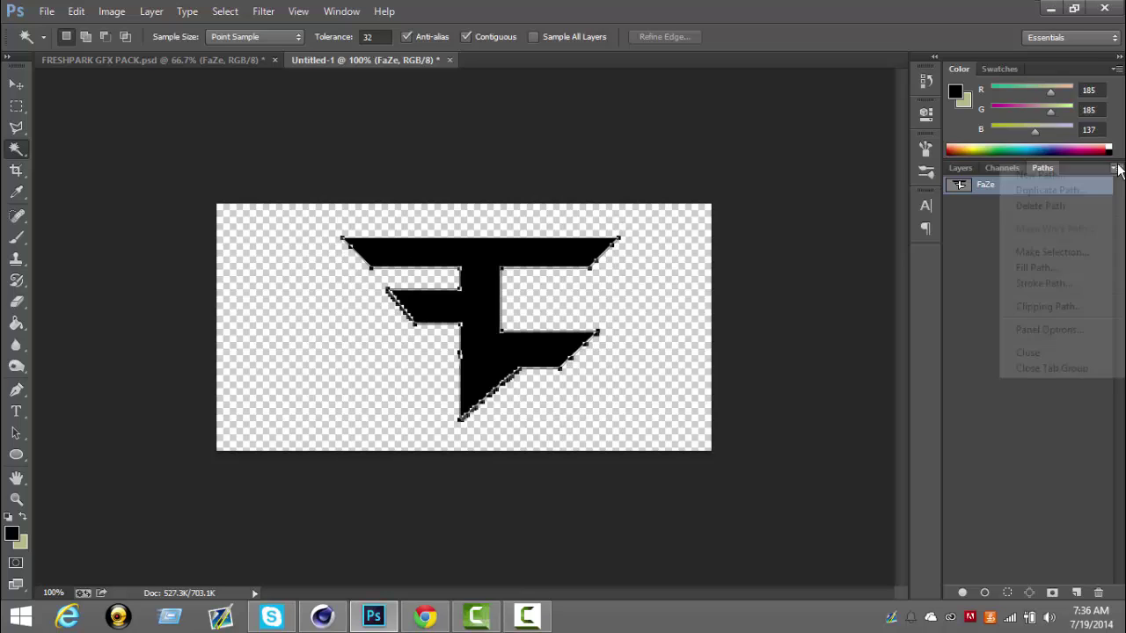
pyautogui.click(900, 285)
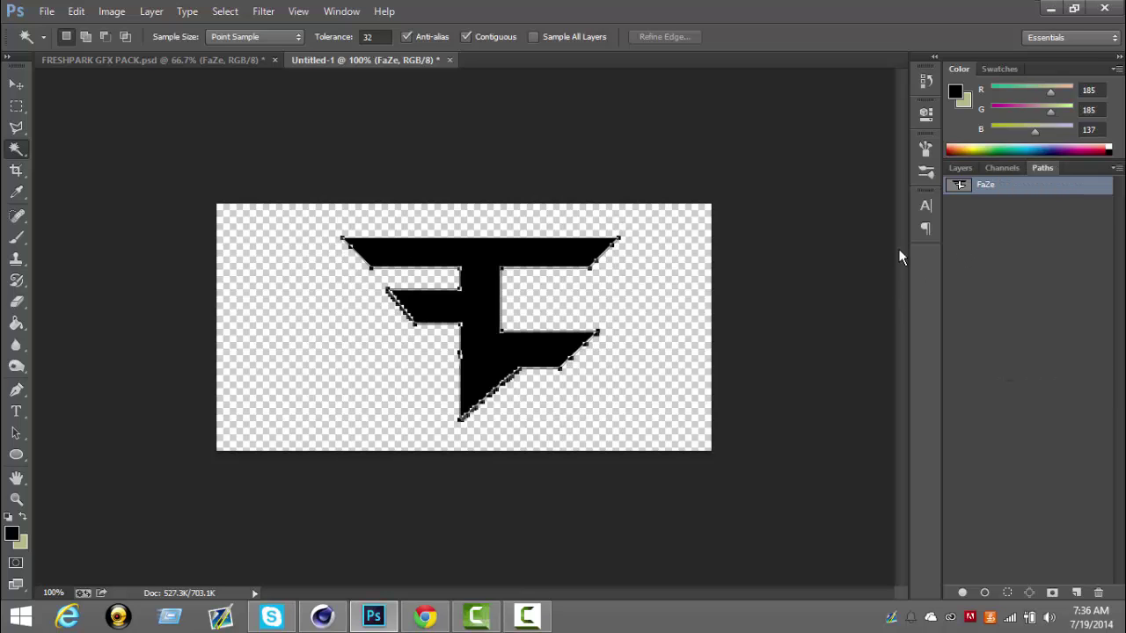
pyautogui.click(46, 11)
pyautogui.click(76, 11)
pyautogui.click(46, 10)
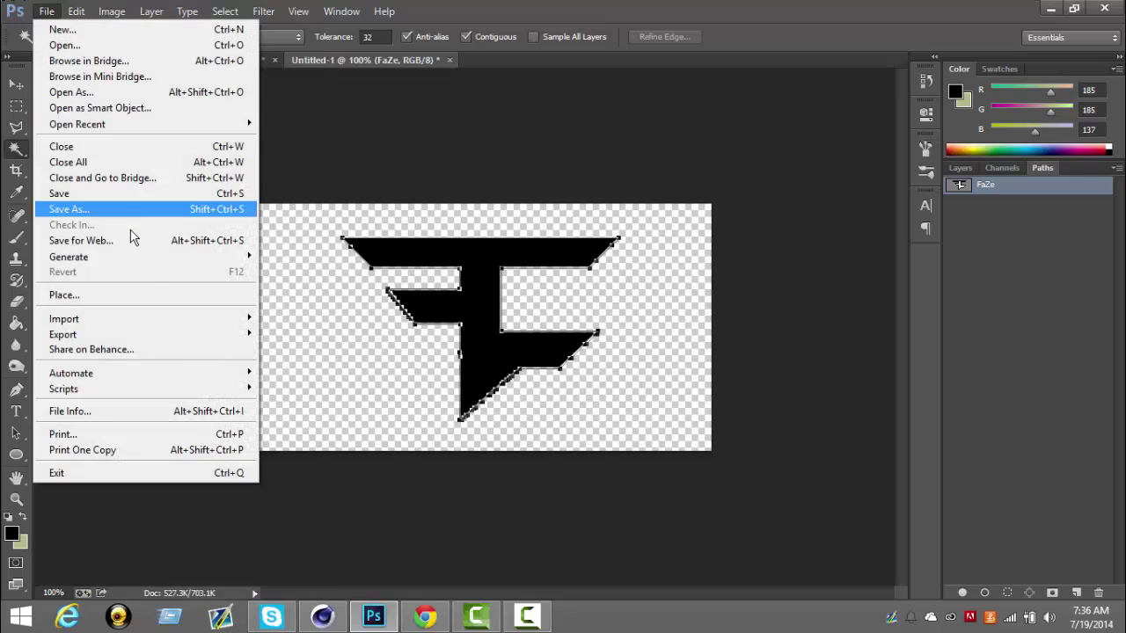
pyautogui.moveTo(172, 337)
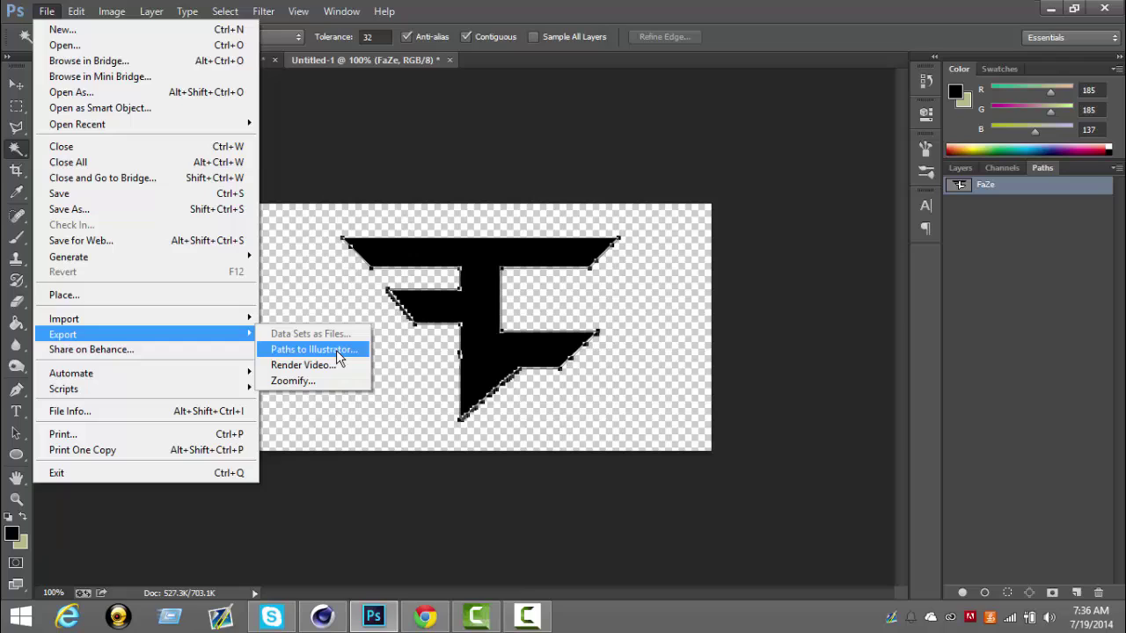
pyautogui.click(313, 350)
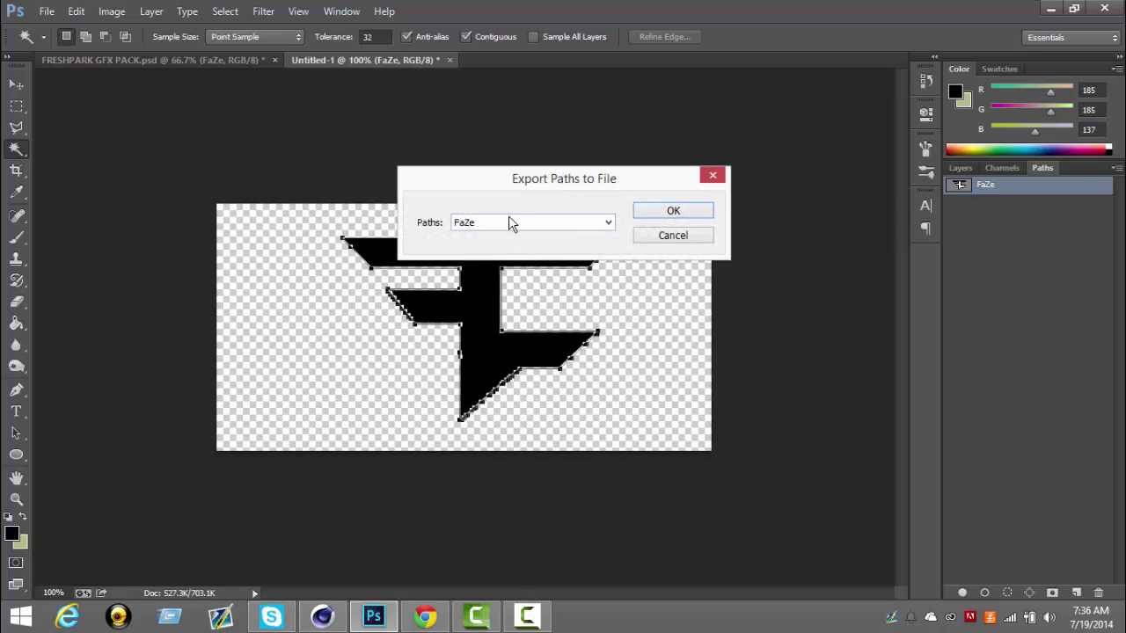
pyautogui.click(607, 223)
pyautogui.click(480, 257)
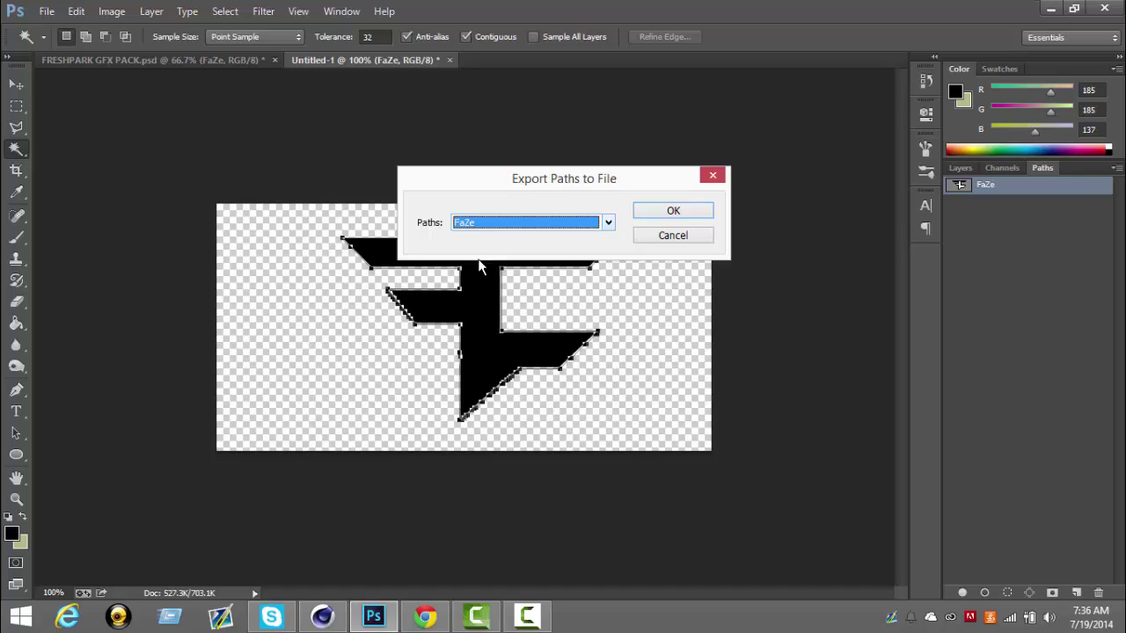
pyautogui.click(673, 213)
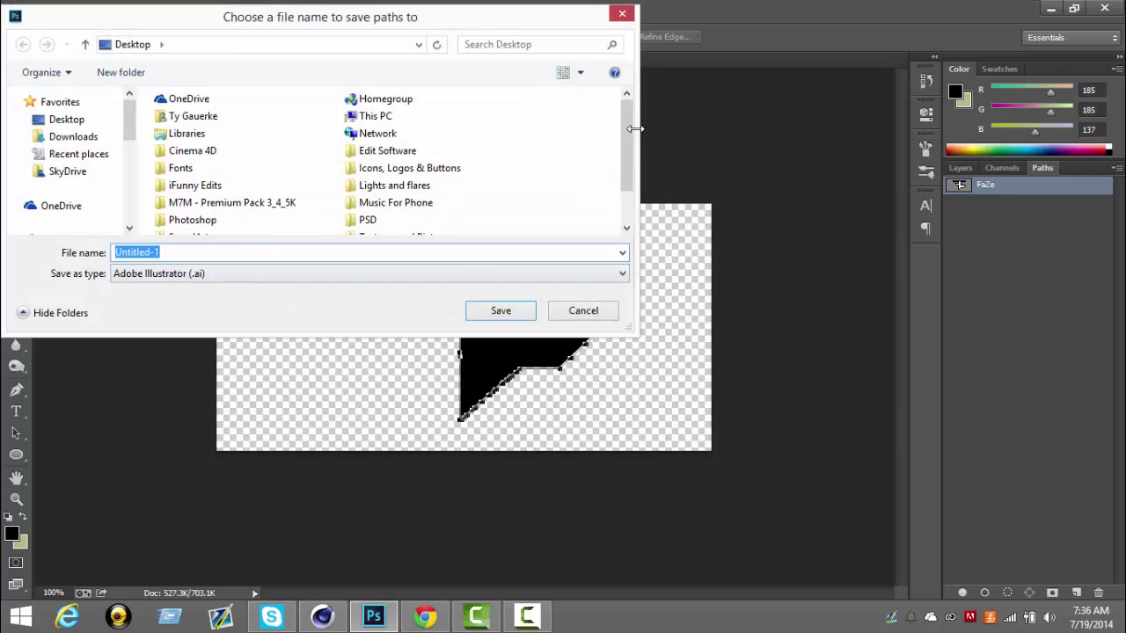
# Step: Save the Illustrator file as FaZe on the Desktop
pyautogui.moveTo(626, 150); pyautogui.dragTo(623, 226)
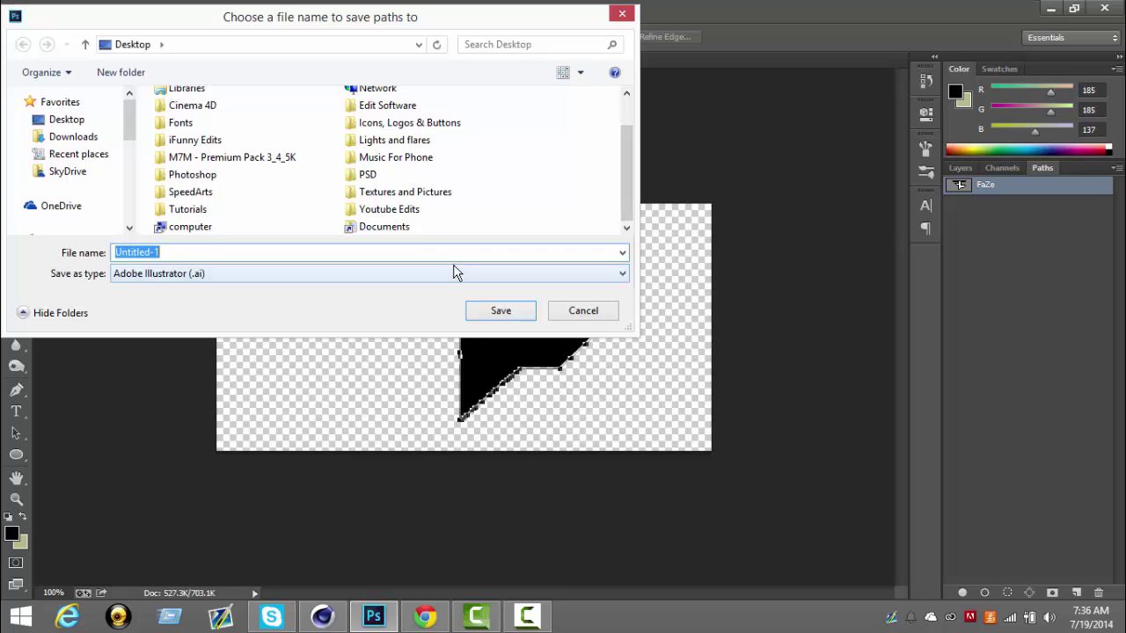
pyautogui.write('FaZe')
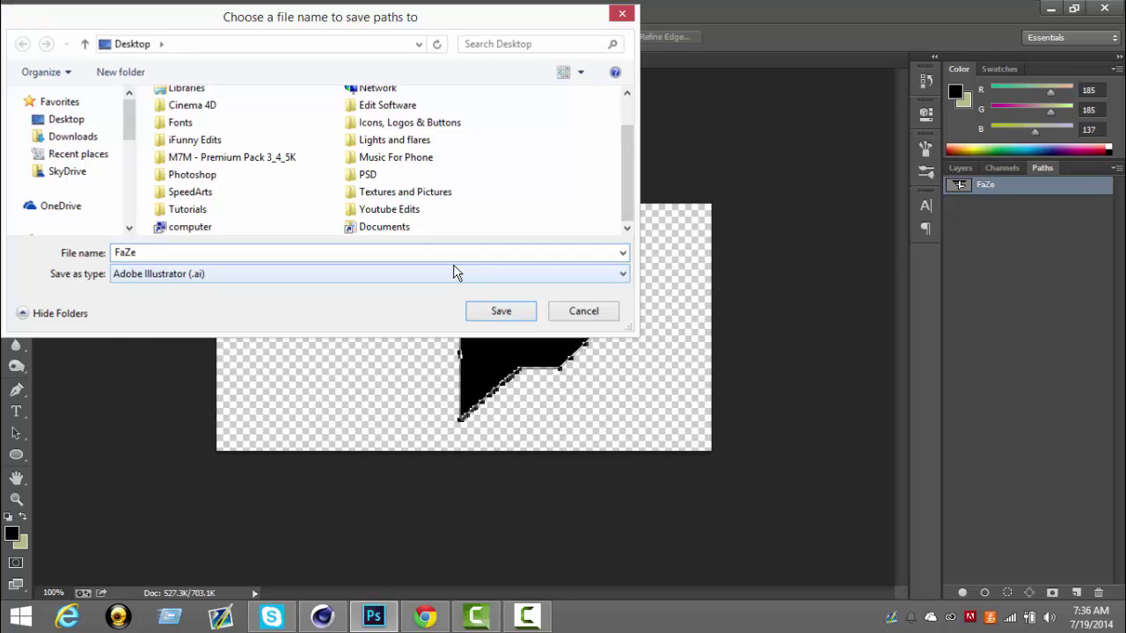
pyautogui.press('Return')
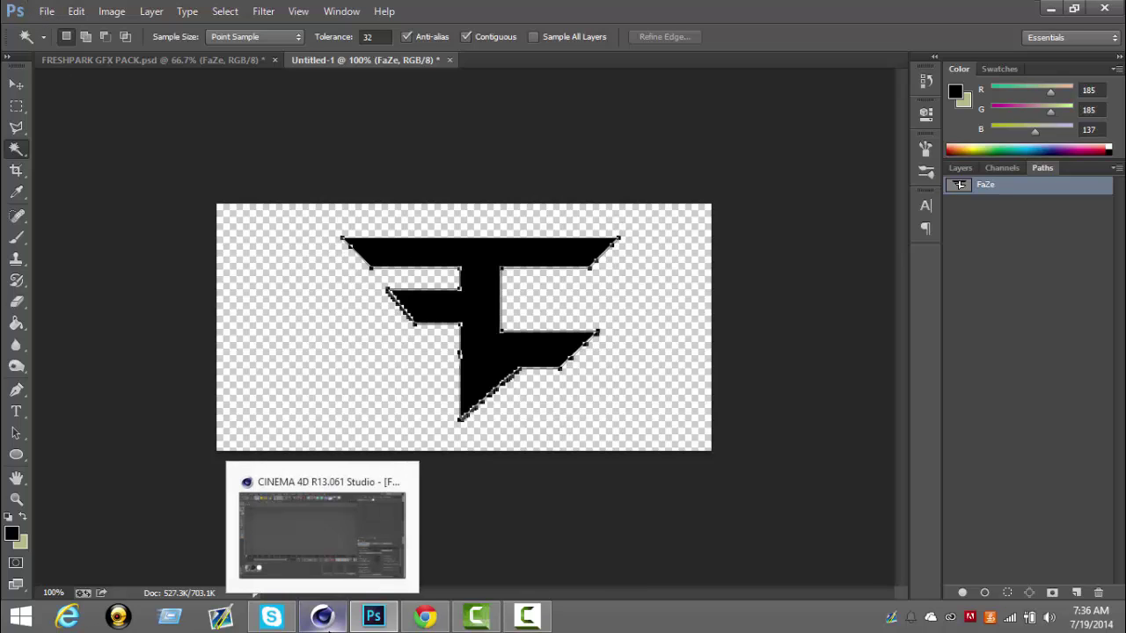
# Step: In Cinema 4D, merge the FaZe .ai file from the Desktop into the scene
pyautogui.click(322, 617)
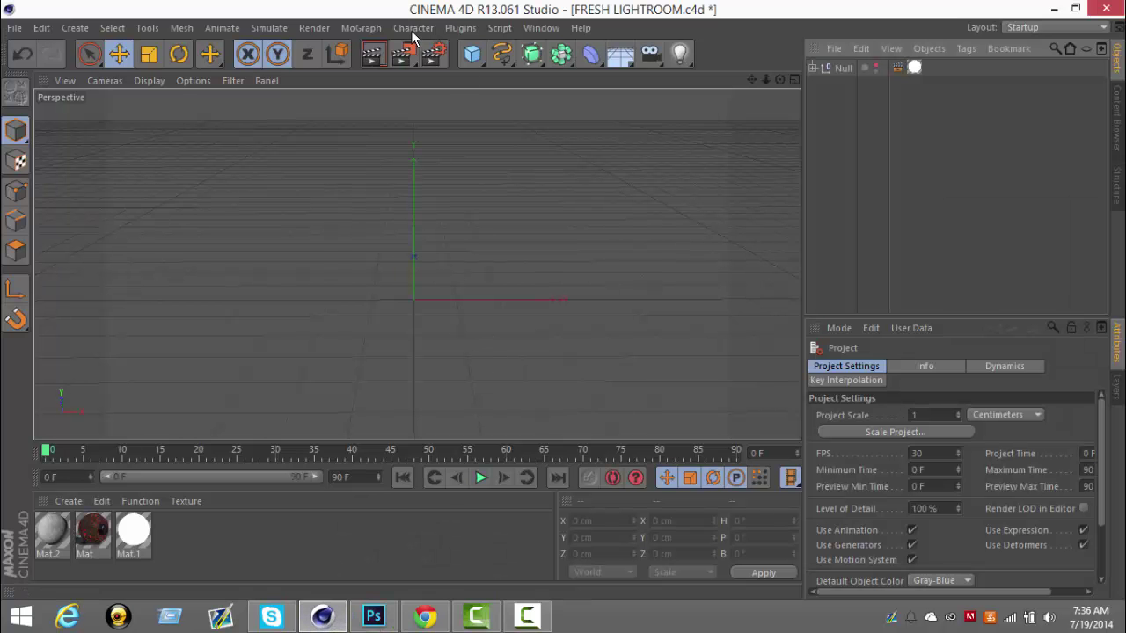
pyautogui.click(15, 28)
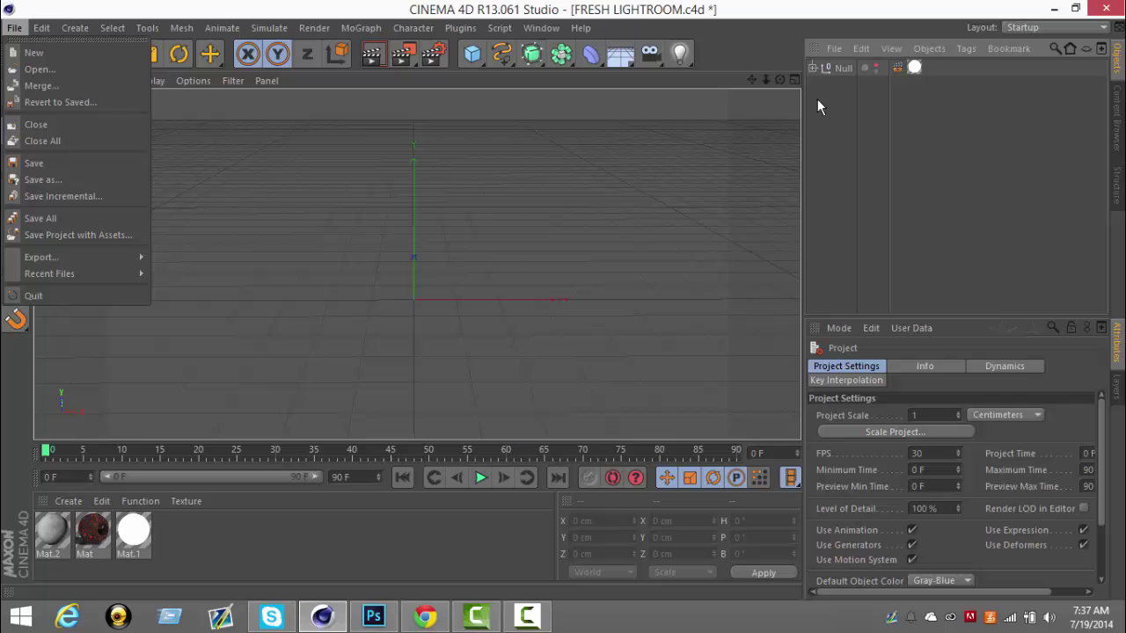
pyautogui.click(39, 86)
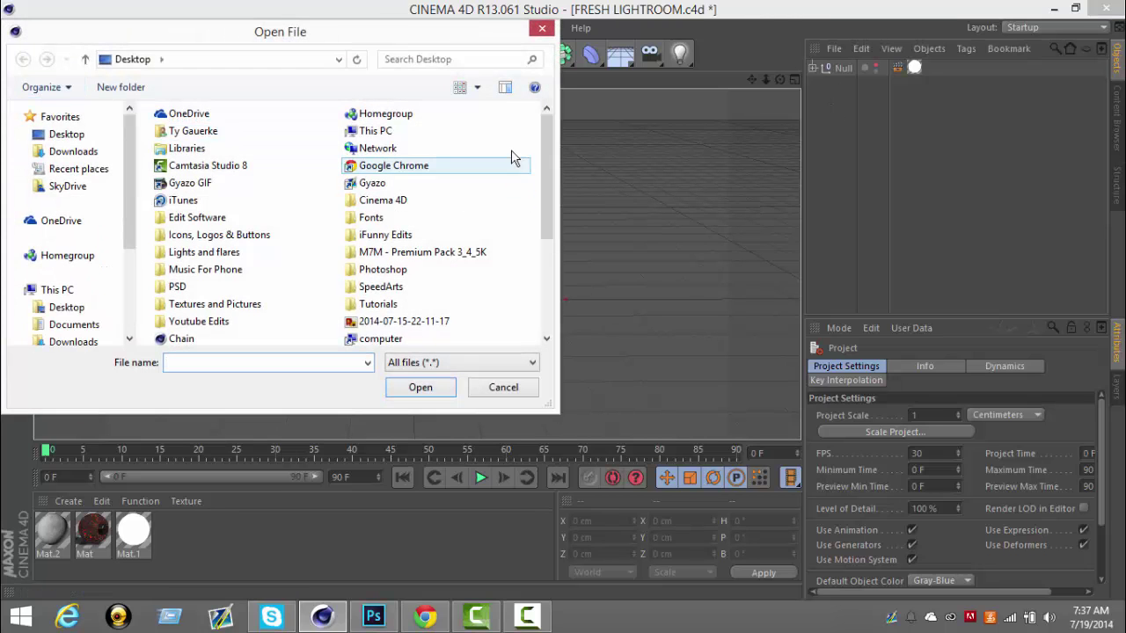
pyautogui.moveTo(541, 167); pyautogui.dragTo(543, 259)
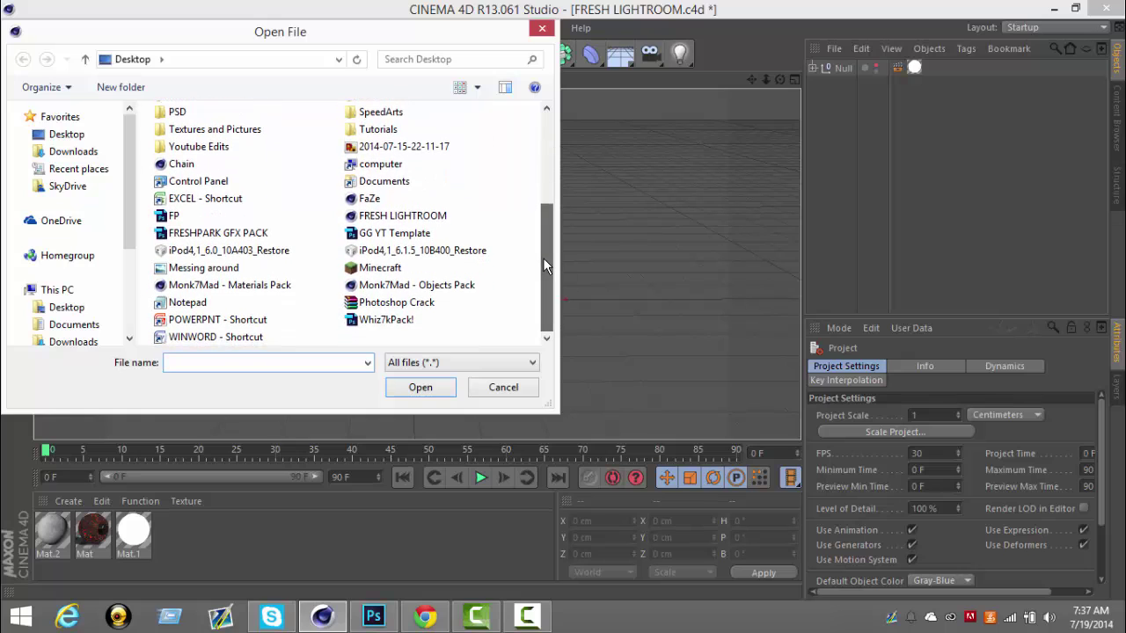
pyautogui.click(378, 199)
pyautogui.click(425, 387)
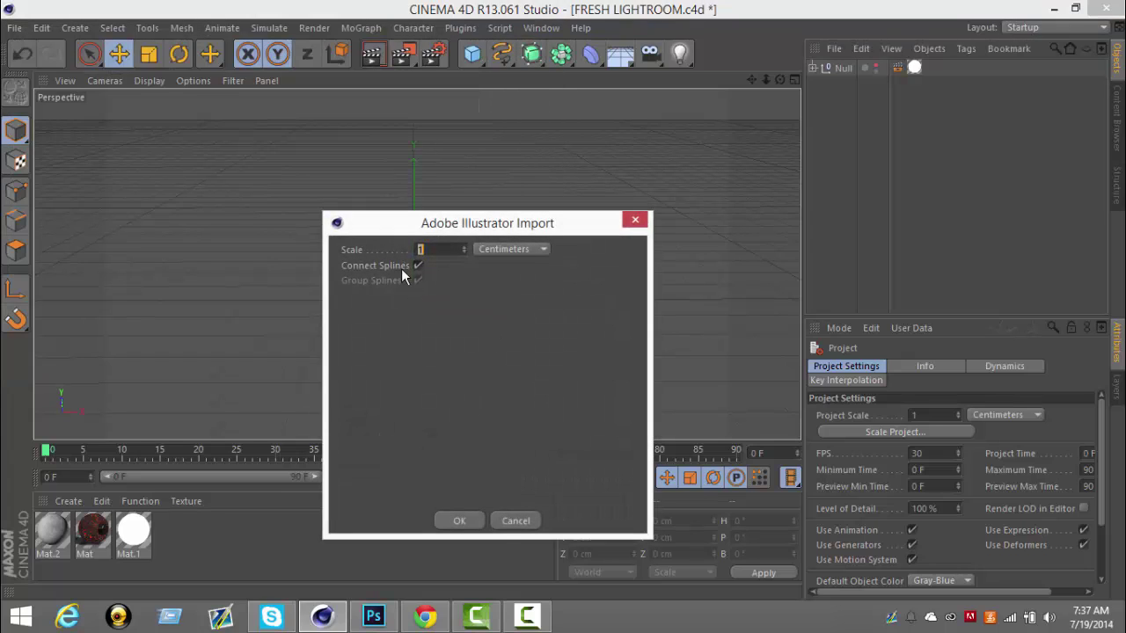
# Step: Import the FaZe spline at scale 1 centimeters and enlarge it to about 1247 x 823 cm
pyautogui.click(464, 523)
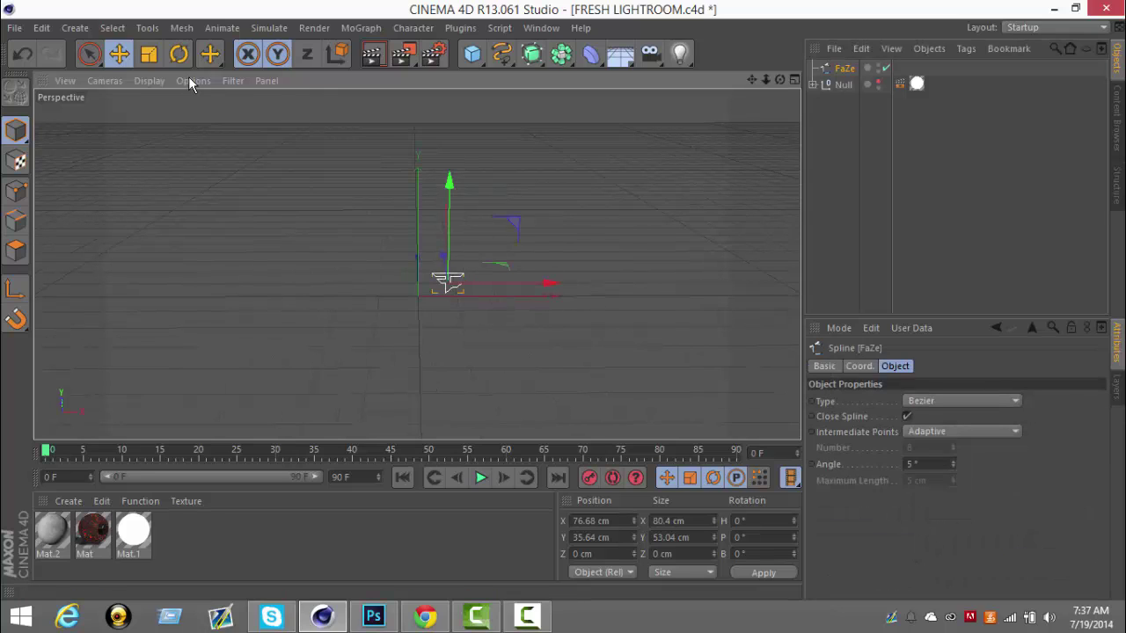
pyautogui.press('t')
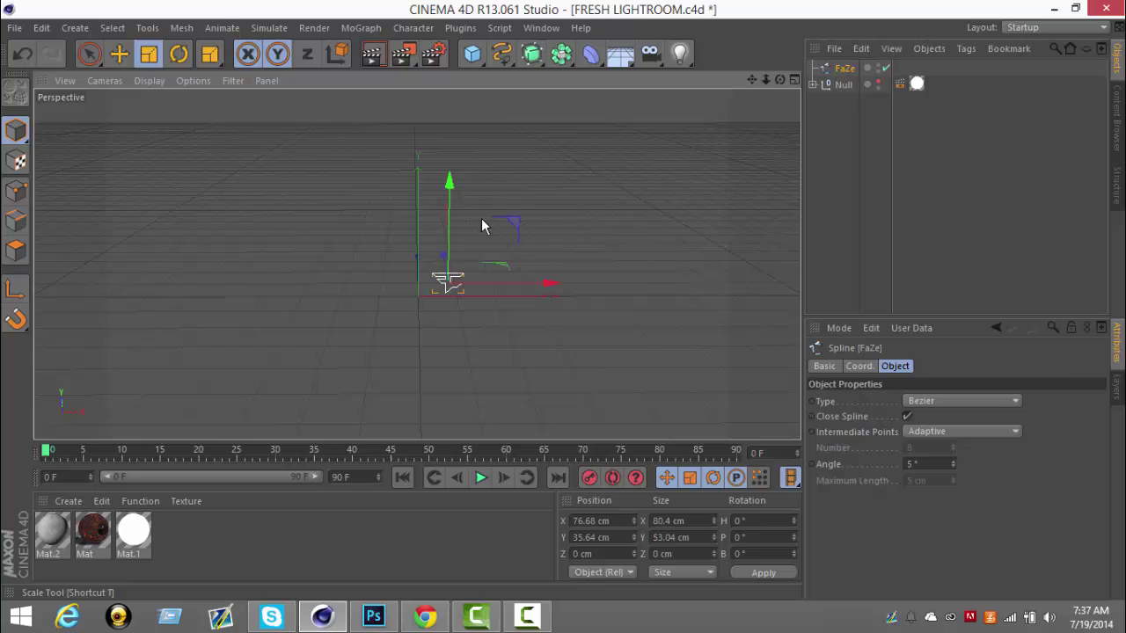
pyautogui.press('t')
pyautogui.moveTo(474, 197); pyautogui.dragTo(572, 302)
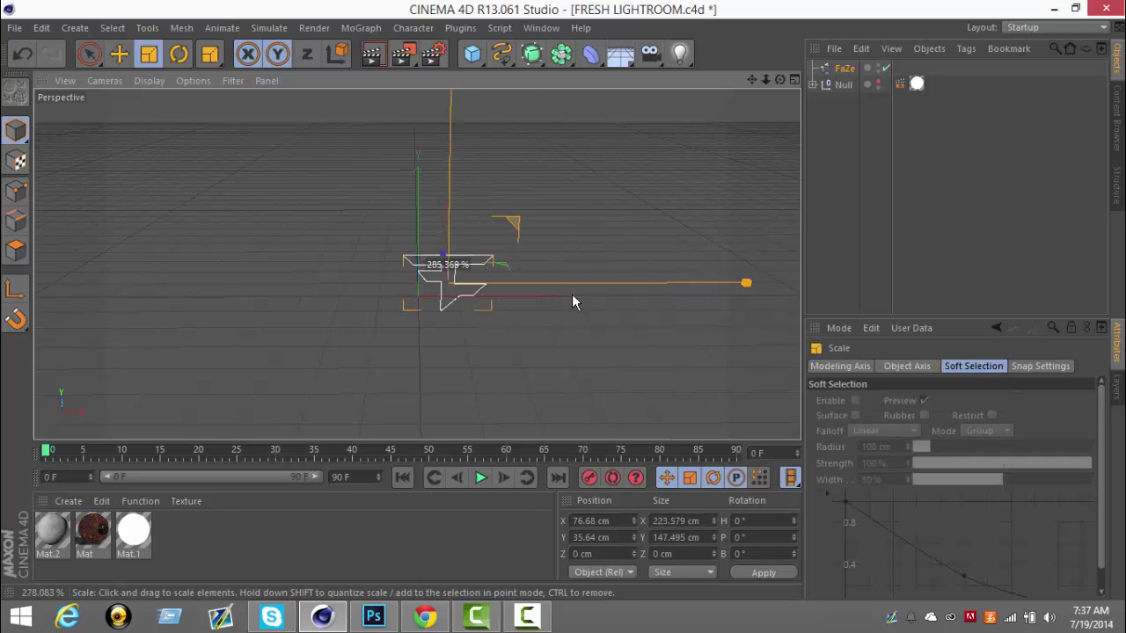
pyautogui.moveTo(455, 329); pyautogui.dragTo(586, 150)
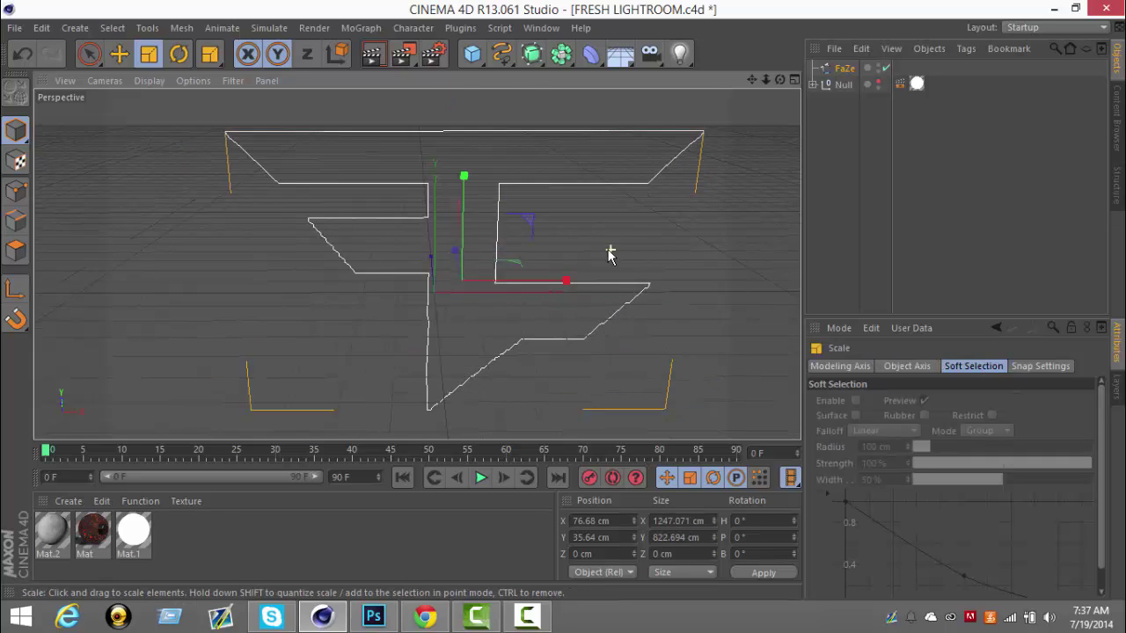
pyautogui.moveTo(778, 79); pyautogui.dragTo(568, 304)
pyautogui.moveTo(779, 80); pyautogui.dragTo(563, 300)
pyautogui.moveTo(751, 80); pyautogui.dragTo(777, 85)
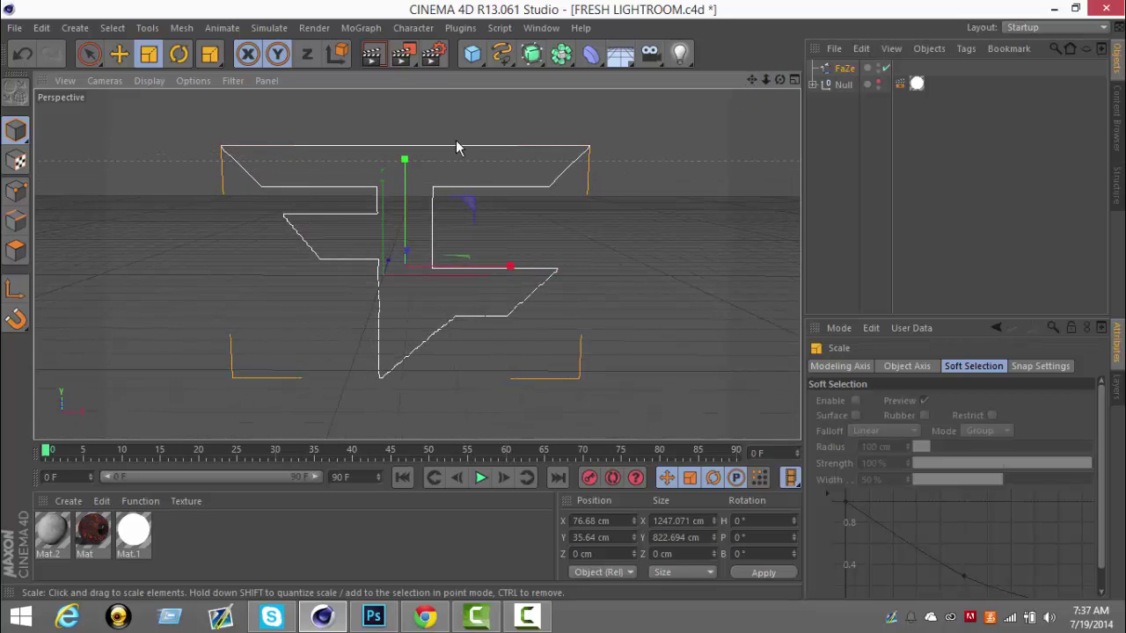
# Step: Add an Extrude NURBS generator holding the FaZe spline and show its settings
pyautogui.click(532, 56)
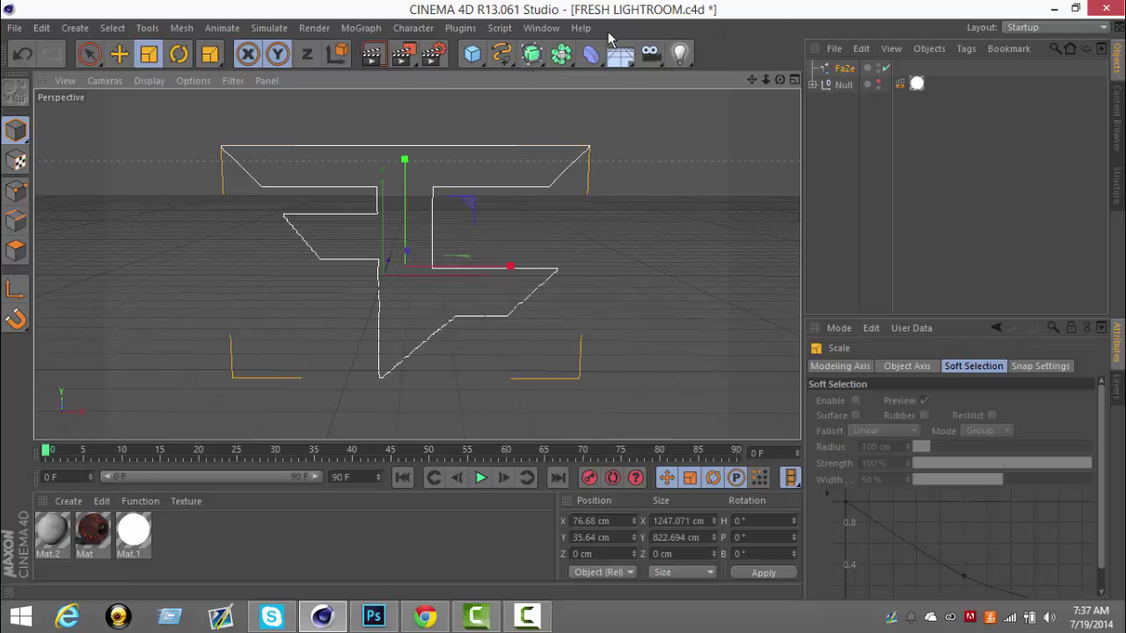
pyautogui.click(533, 59)
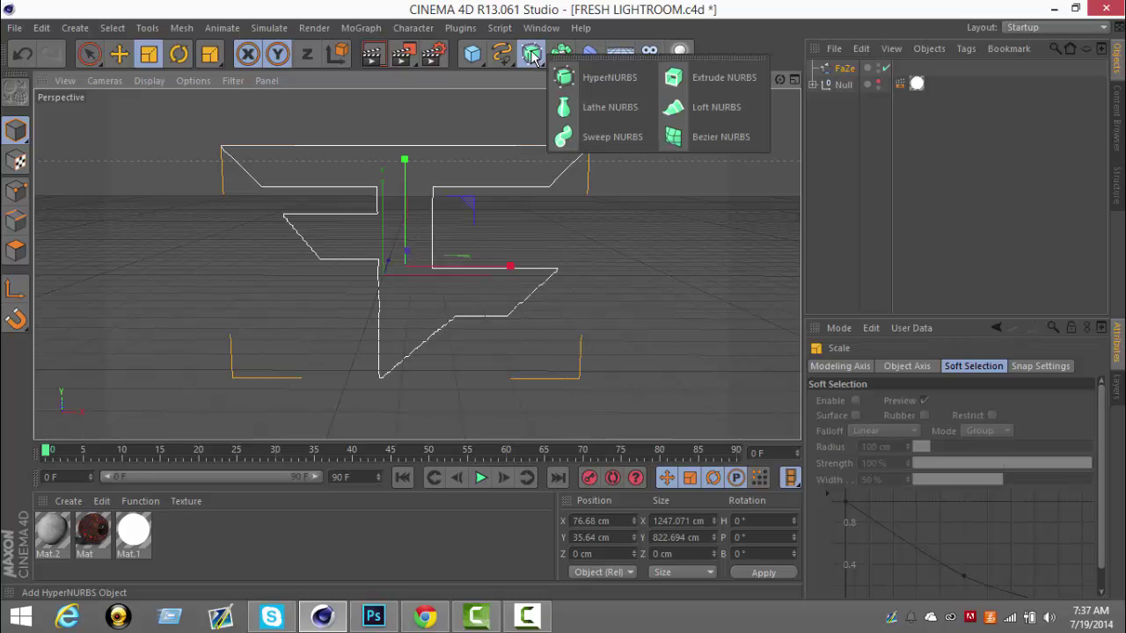
pyautogui.click(686, 79)
pyautogui.click(861, 70)
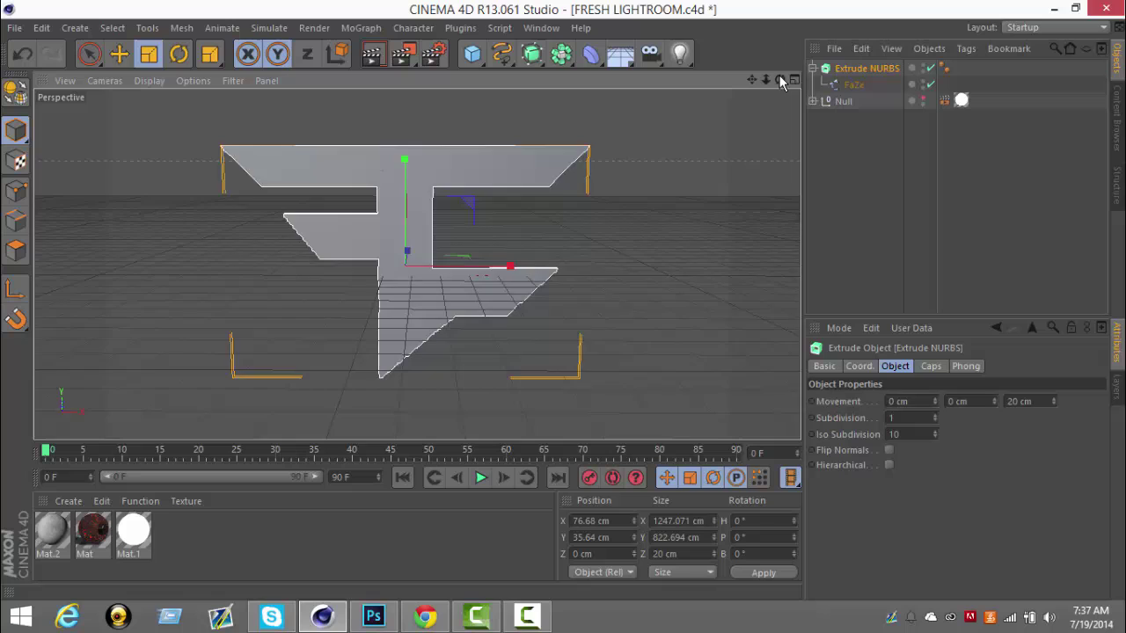
pyautogui.moveTo(779, 79)
pyautogui.mouseDown()
pyautogui.moveTo(561, 300)
pyautogui.moveTo(794, 76)
pyautogui.mouseUp()
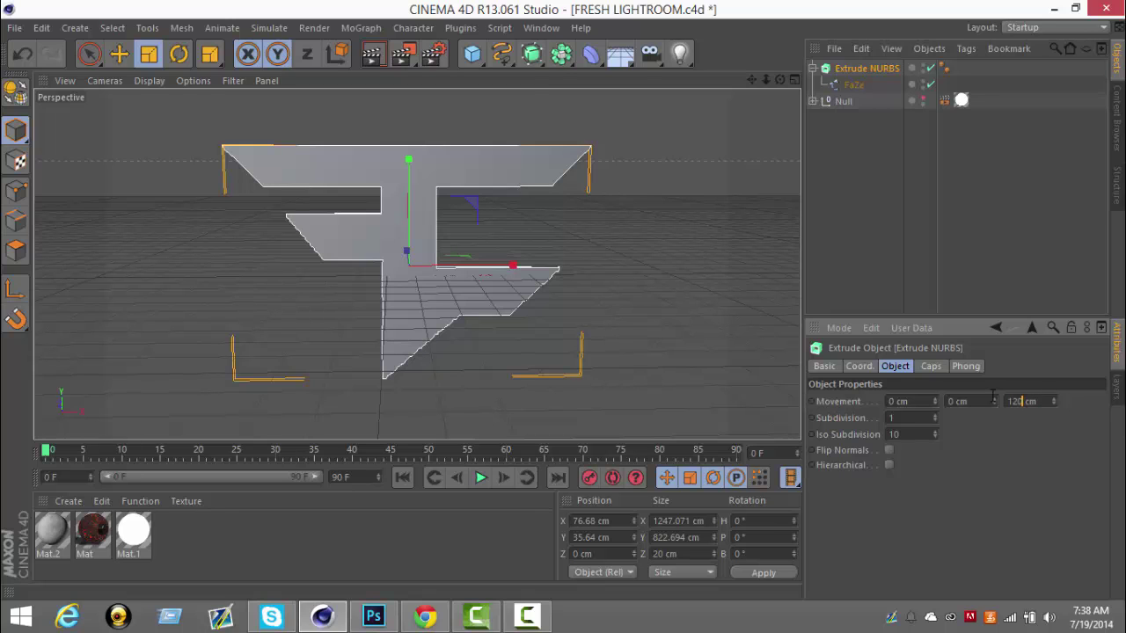
# Step: Set the extrusion depth to 140 cm, checking the logo's thickness in the view
pyautogui.press('Return')
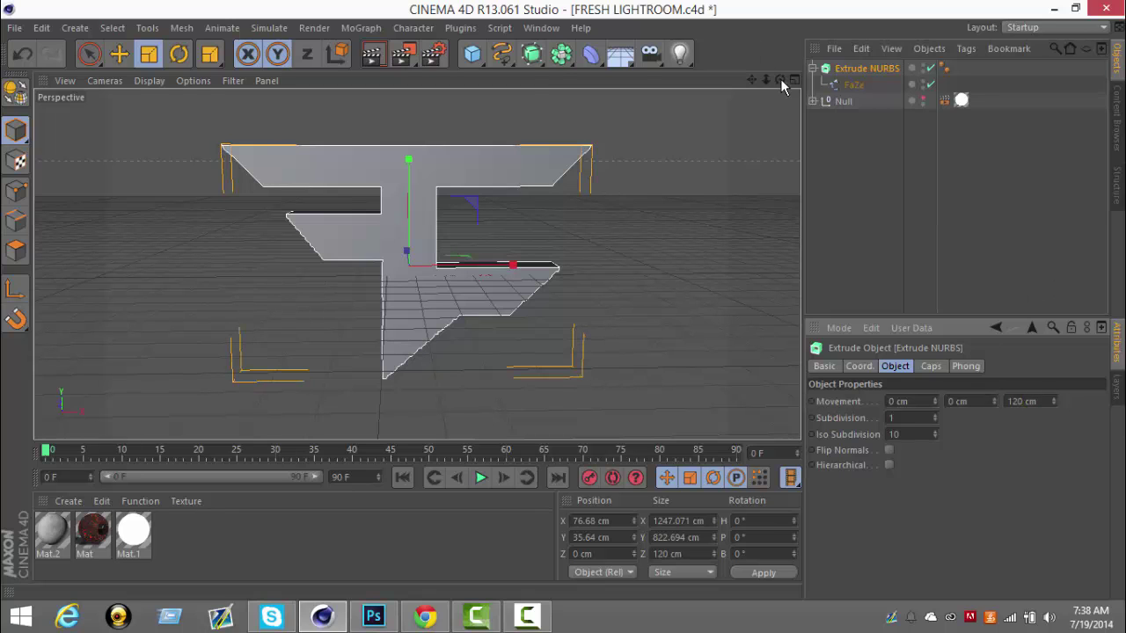
pyautogui.moveTo(780, 78); pyautogui.dragTo(563, 300)
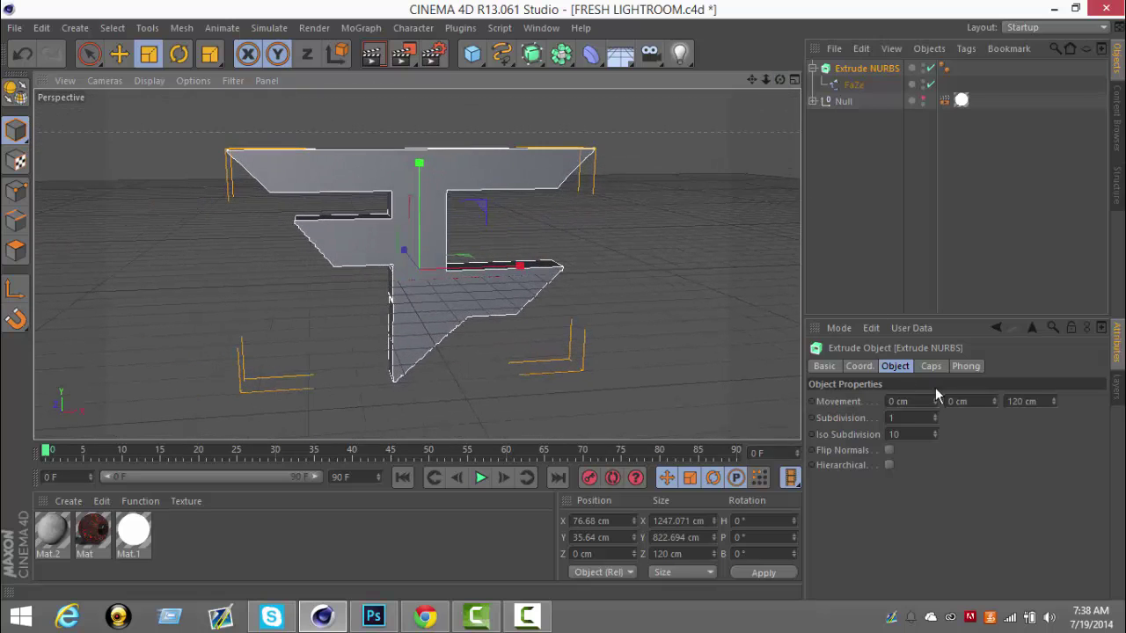
pyautogui.doubleClick(1013, 401)
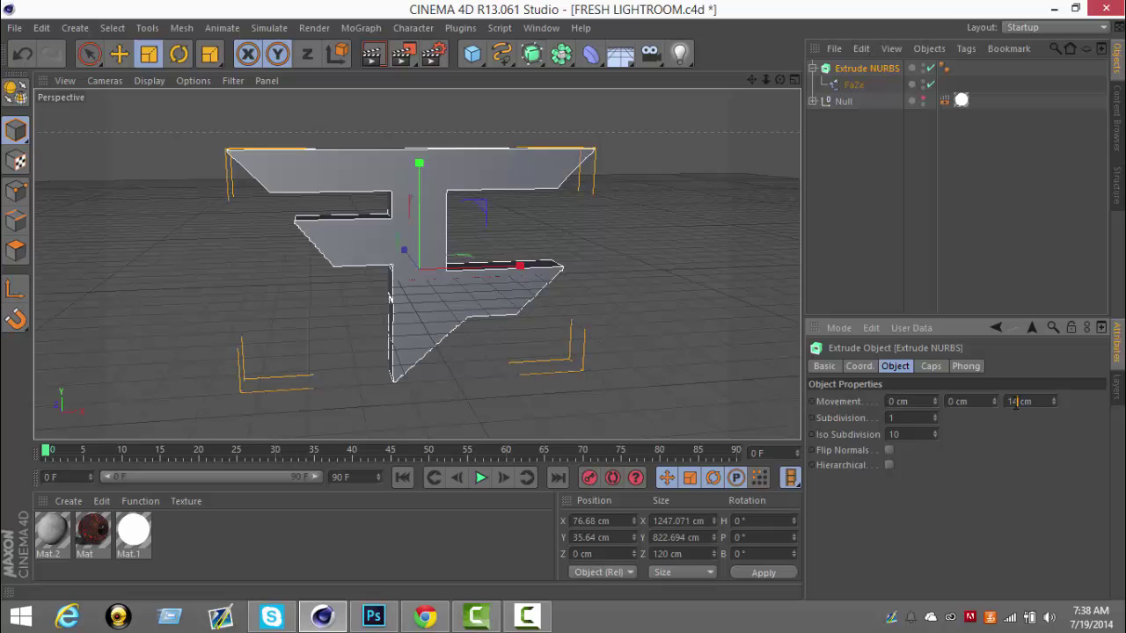
pyautogui.press('Return')
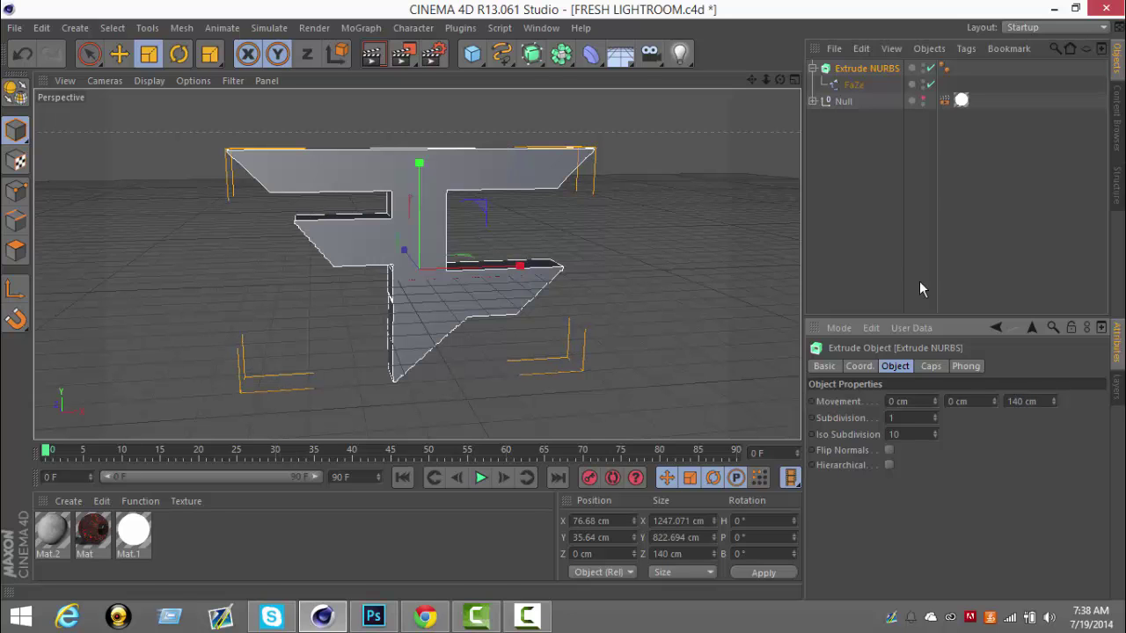
pyautogui.keyDown('alt'); pyautogui.moveTo(556, 304); pyautogui.dragTo(564, 300); pyautogui.keyUp('alt')
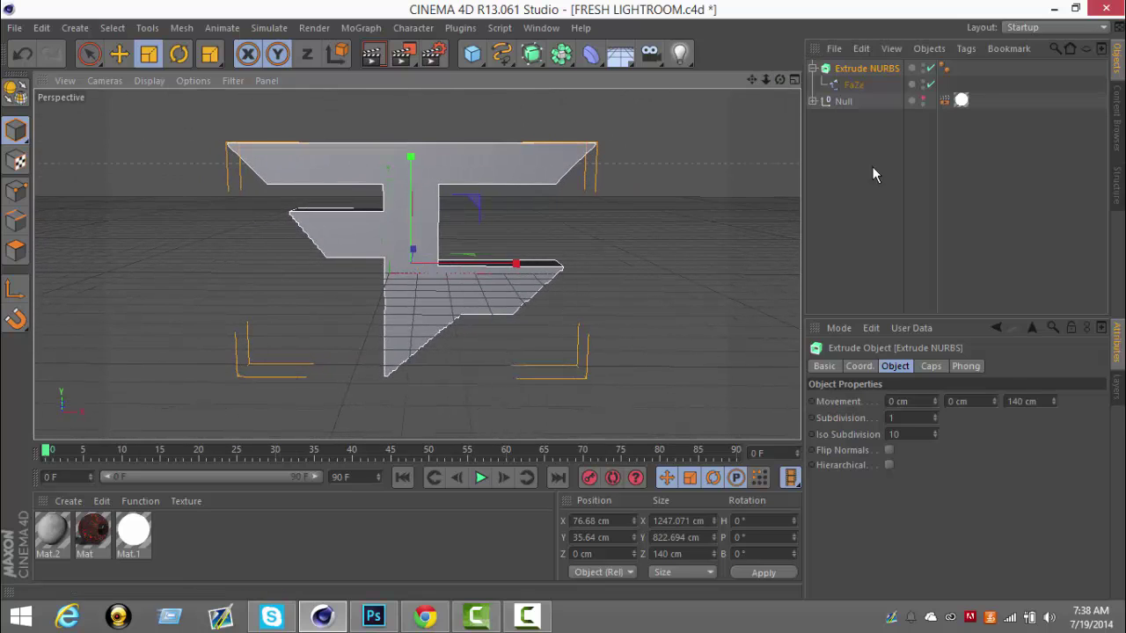
pyautogui.click(870, 163)
pyautogui.click(812, 68)
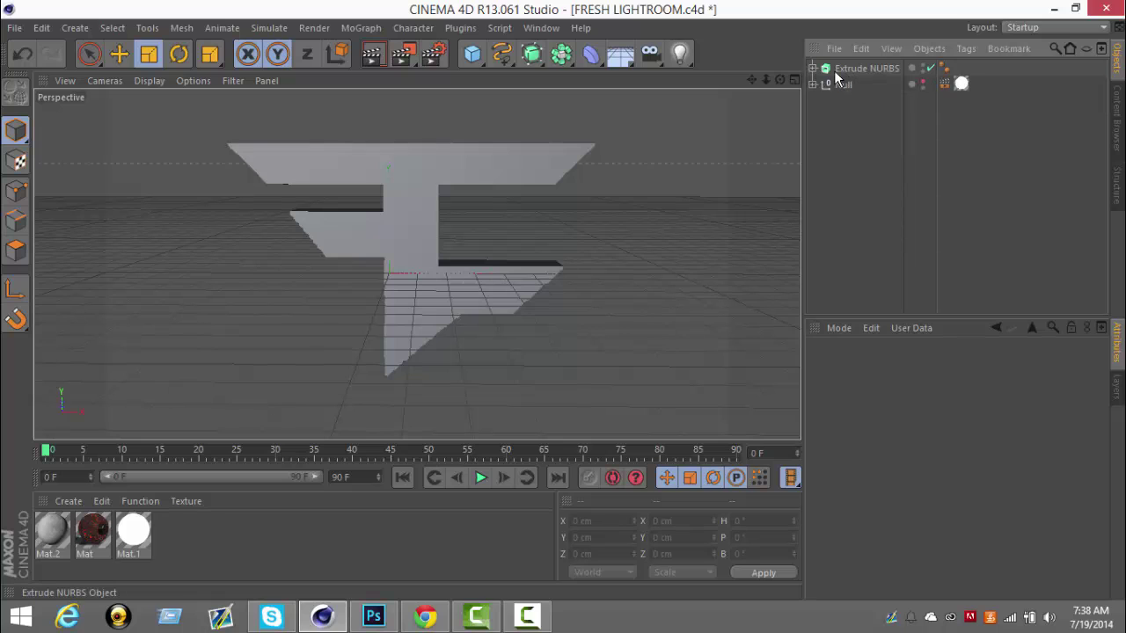
pyautogui.click(866, 68)
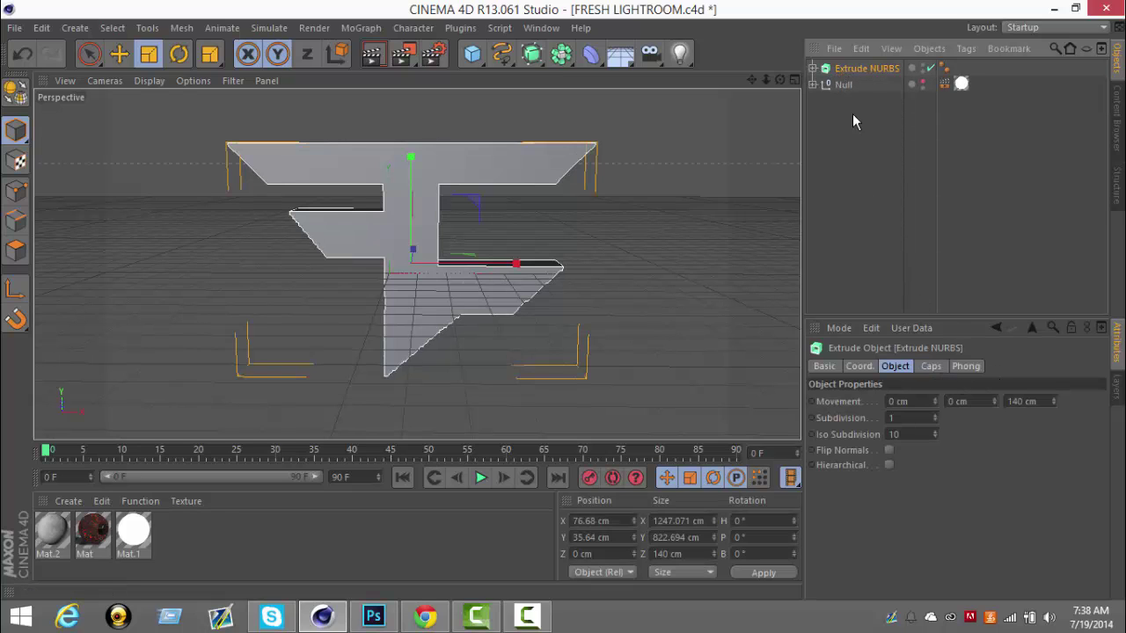
pyautogui.click(930, 366)
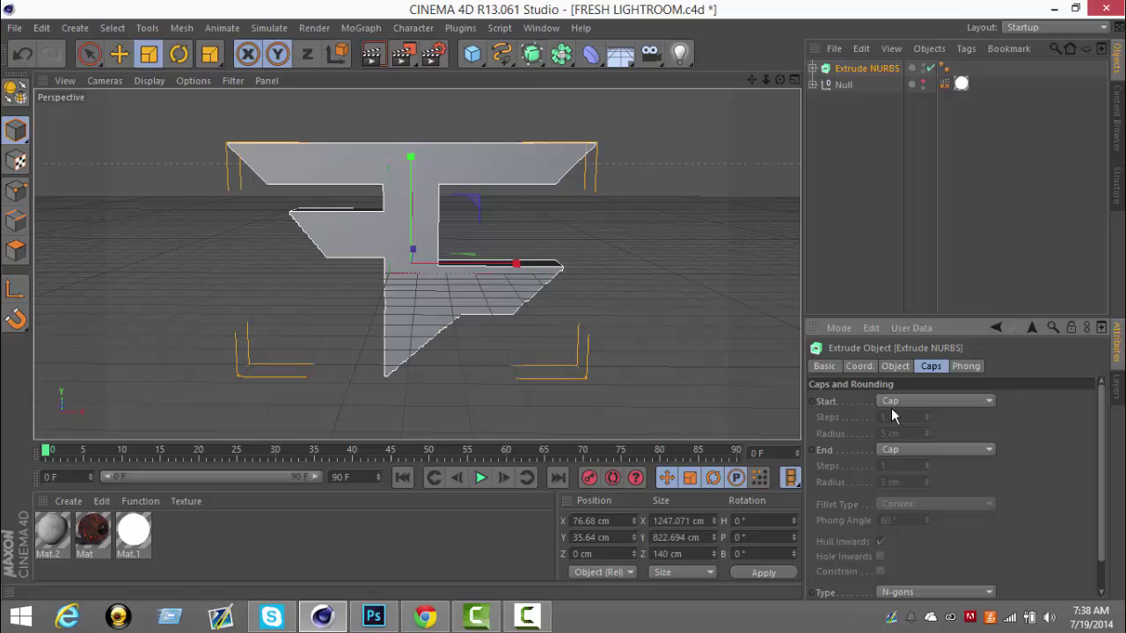
pyautogui.click(961, 401)
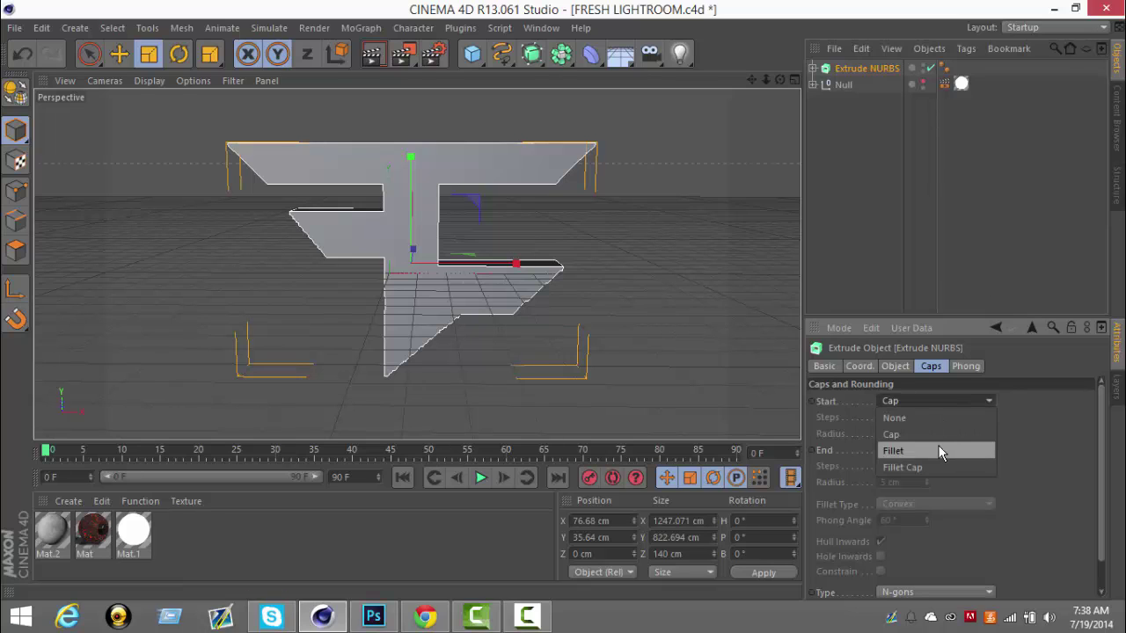
pyautogui.click(897, 448)
pyautogui.click(924, 401)
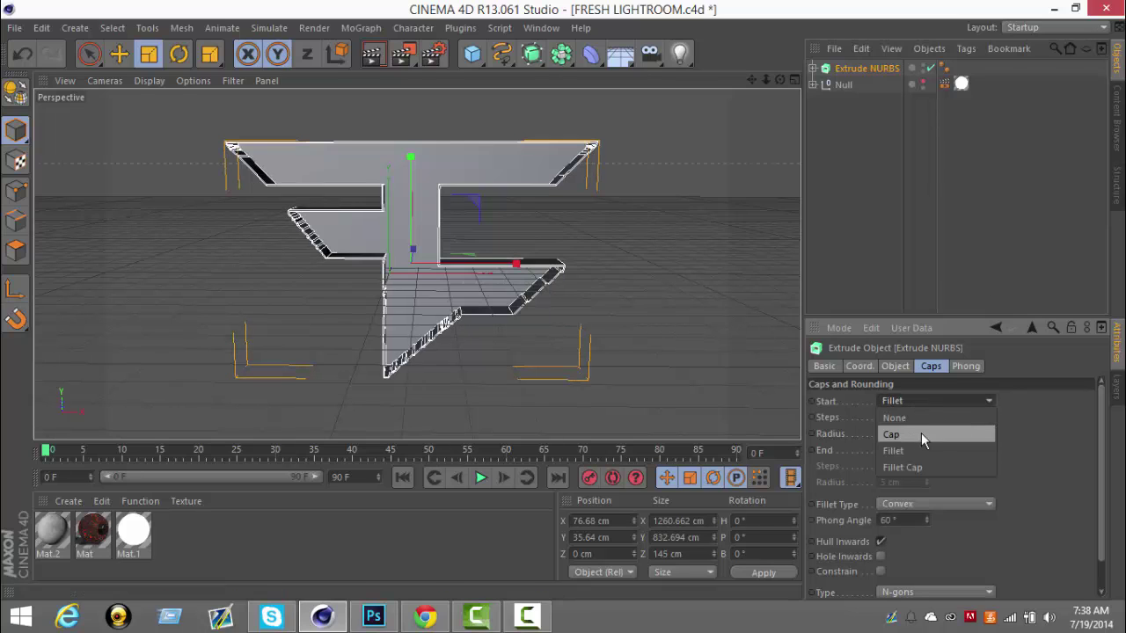
pyautogui.click(920, 418)
pyautogui.click(920, 403)
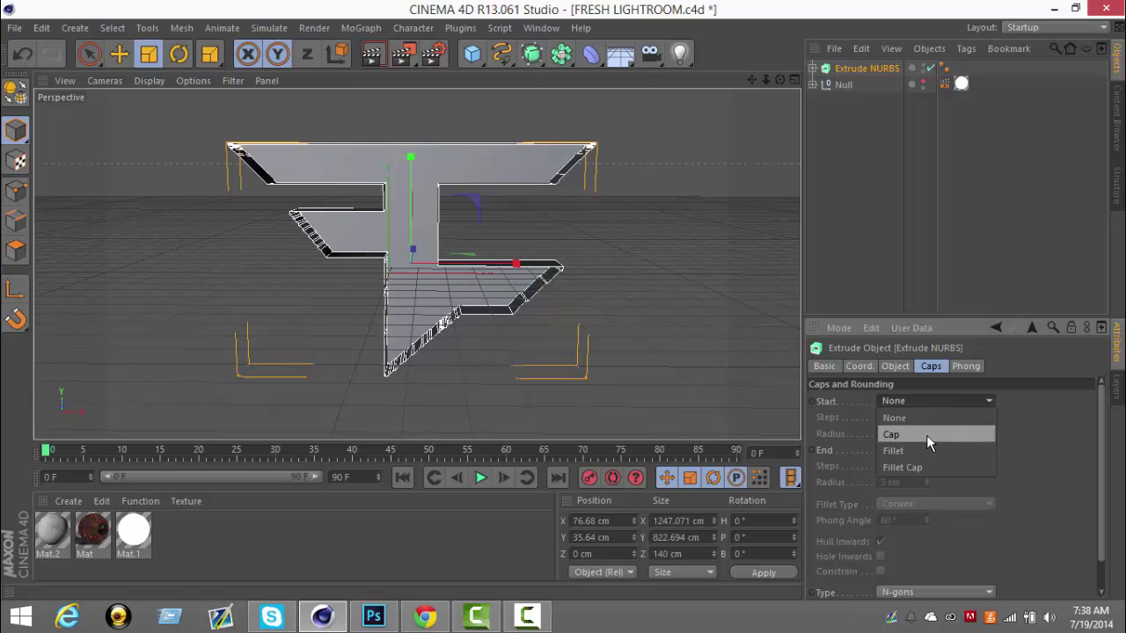
pyautogui.click(926, 434)
pyautogui.scroll(-2, 974, 508)
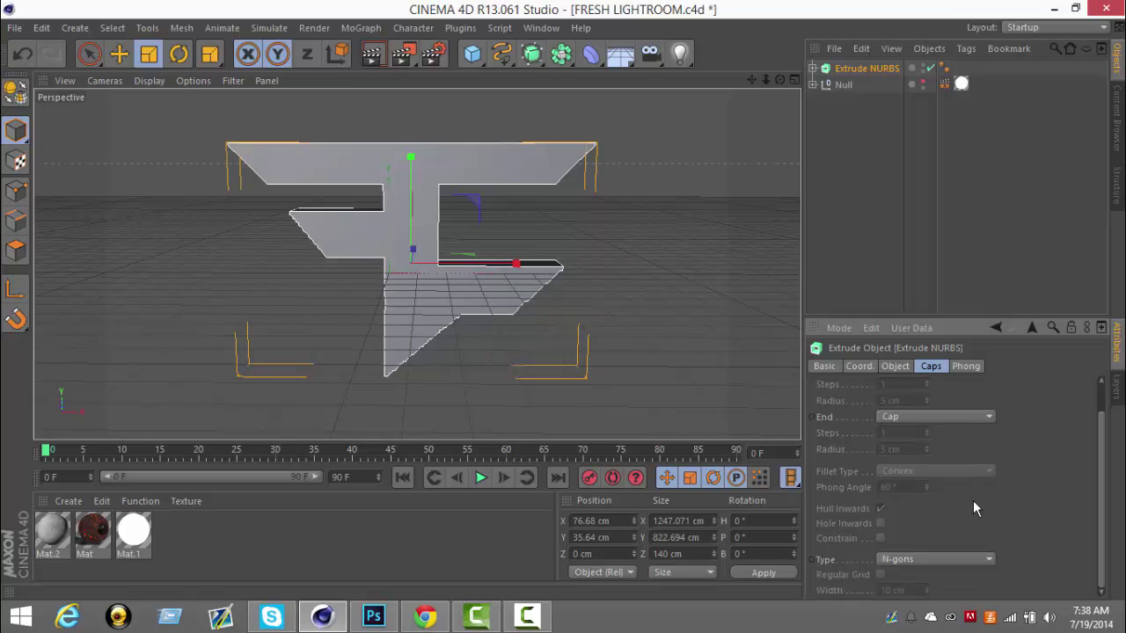
pyautogui.click(895, 365)
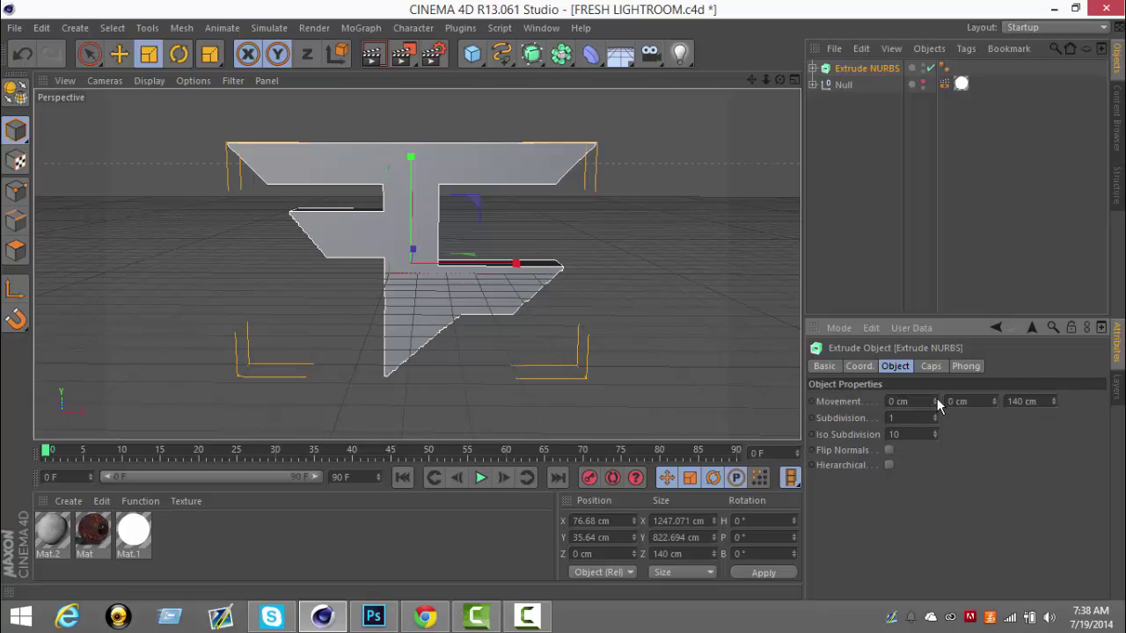
pyautogui.moveTo(995, 401); pyautogui.dragTo(994, 398)
pyautogui.moveTo(780, 80); pyautogui.dragTo(564, 300)
pyautogui.doubleClick(982, 403)
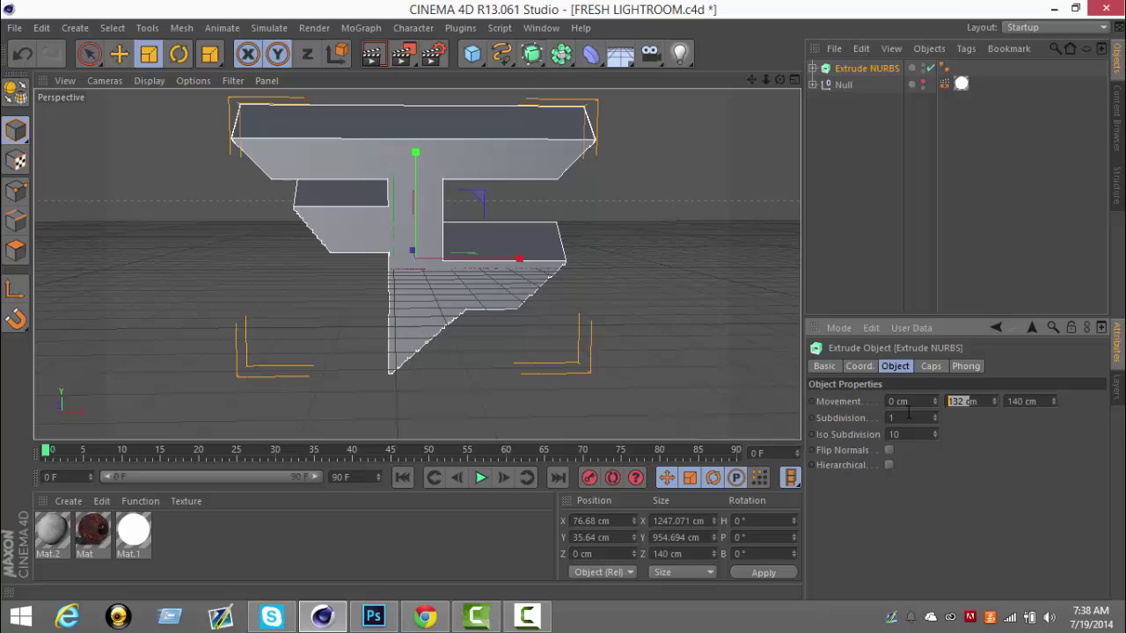
pyautogui.write('0m')
pyautogui.press('Return')
pyautogui.moveTo(932, 400); pyautogui.dragTo(800, 412)
pyautogui.press('Return')
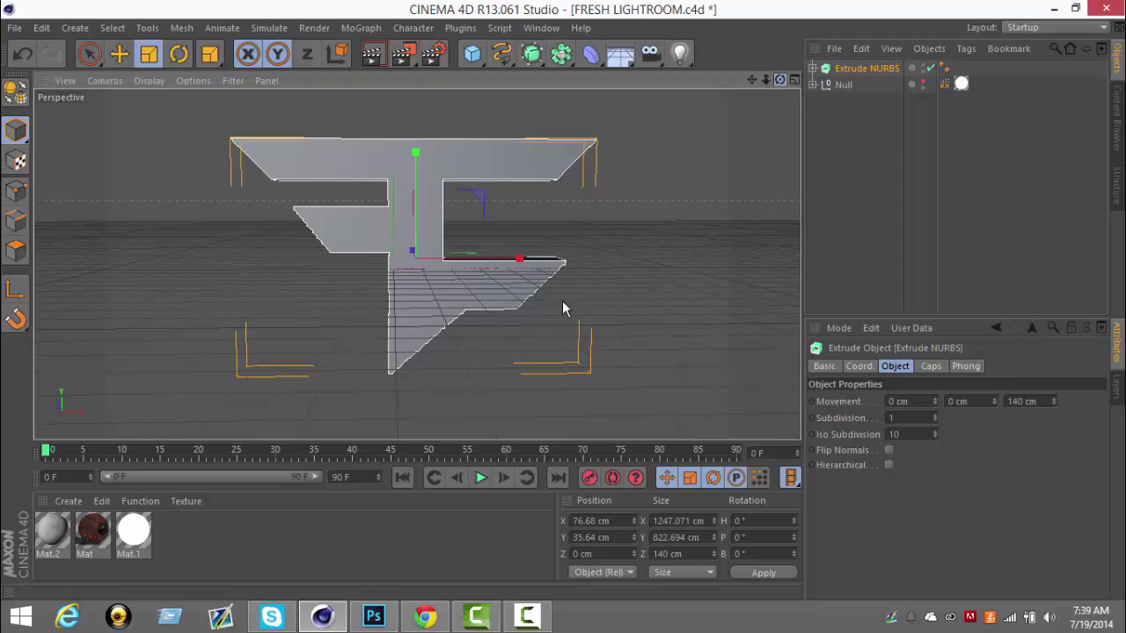
# Step: Unhide the Null group's white backdrop, then orbit and dolly the camera closer to it
pyautogui.moveTo(562, 307)
pyautogui.keyDown('alt'); pyautogui.mouseDown()
pyautogui.moveTo(573, 310)
pyautogui.moveTo(553, 303)
pyautogui.moveTo(565, 308)
pyautogui.mouseUp(); pyautogui.keyUp('alt')
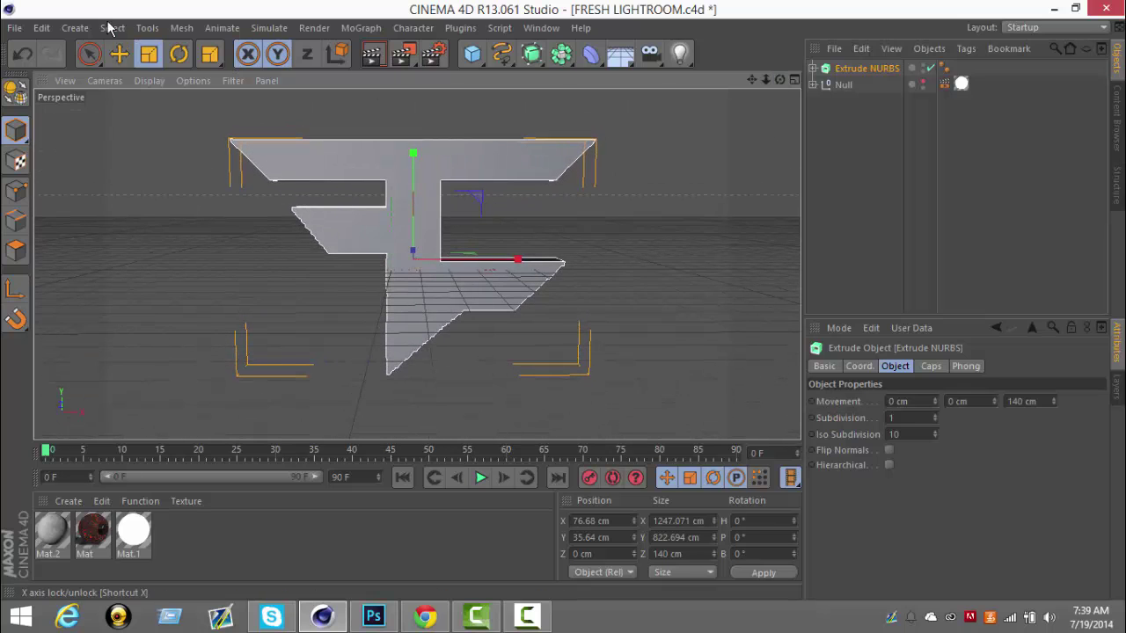
pyautogui.click(120, 55)
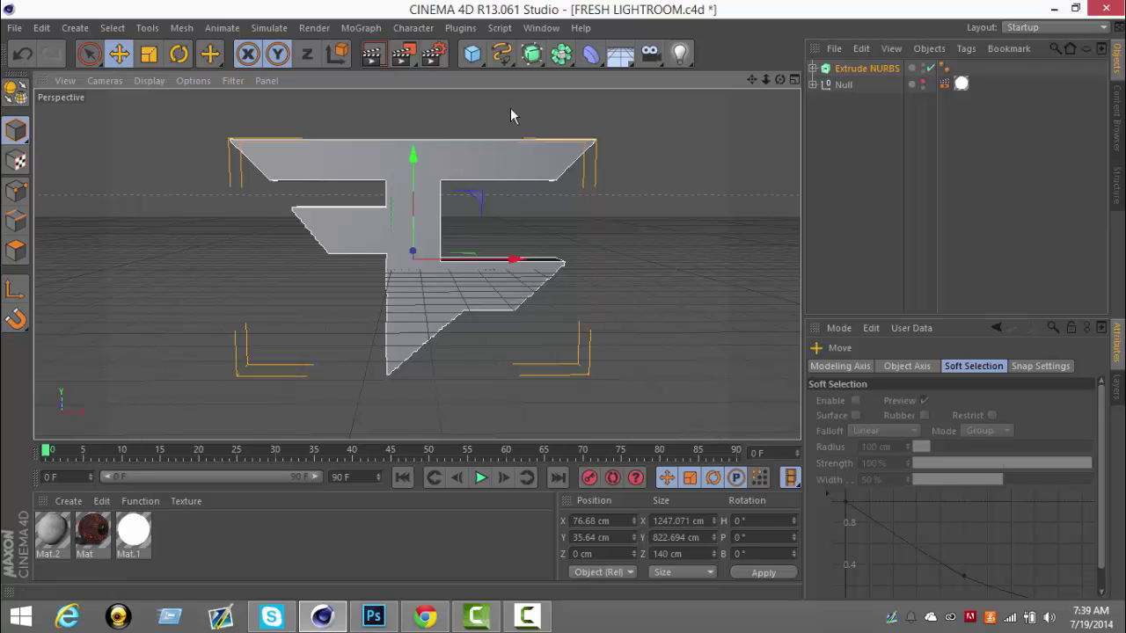
pyautogui.click(923, 83)
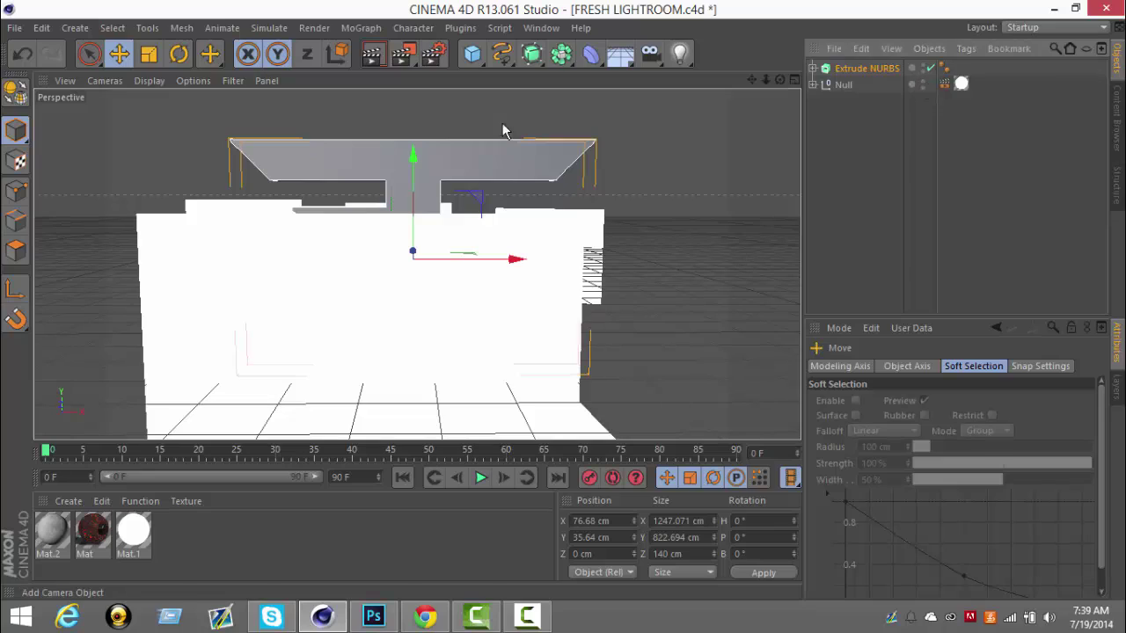
pyautogui.moveTo(778, 80); pyautogui.dragTo(567, 308)
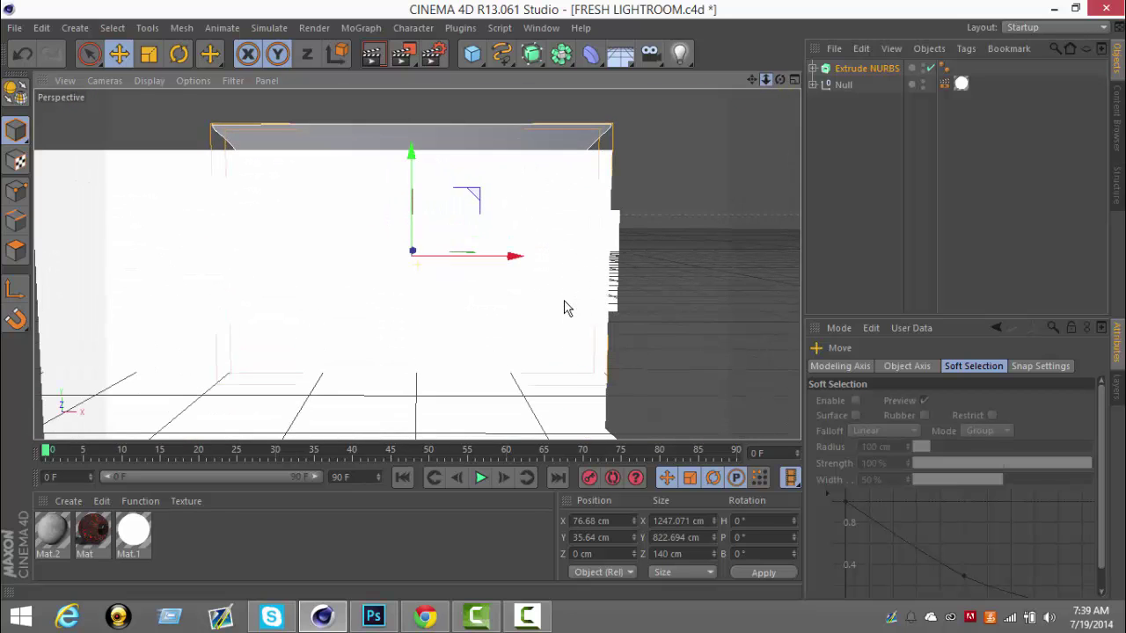
pyautogui.moveTo(750, 81); pyautogui.dragTo(565, 308)
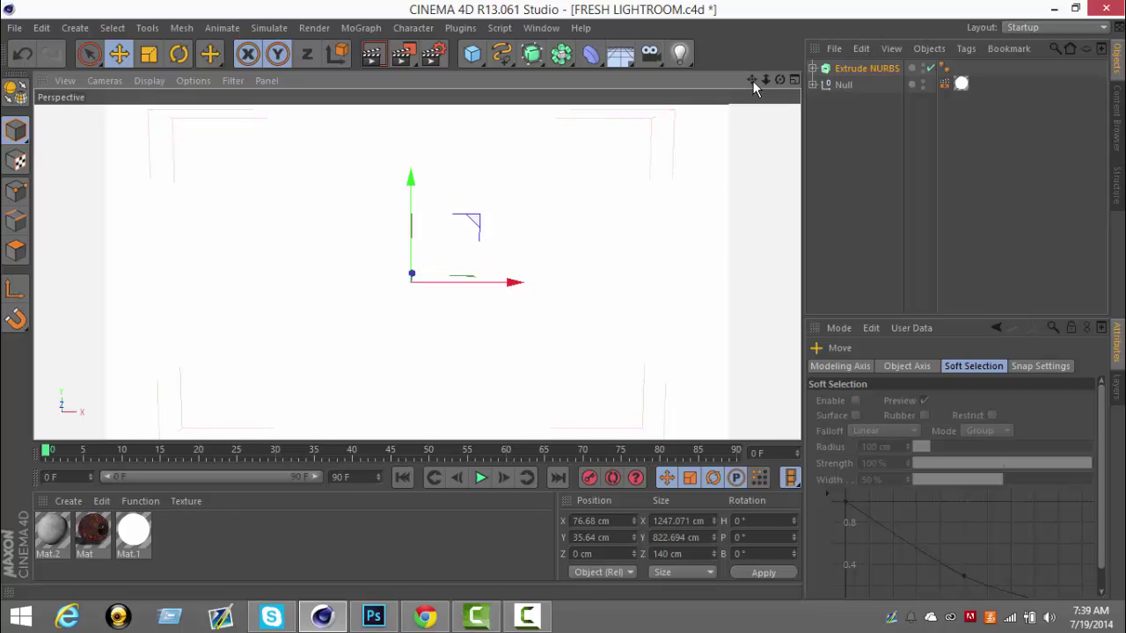
# Step: Render the grey FaZe logo scene to a 1280x720 image in the Picture Viewer, then close it
pyautogui.click(404, 55)
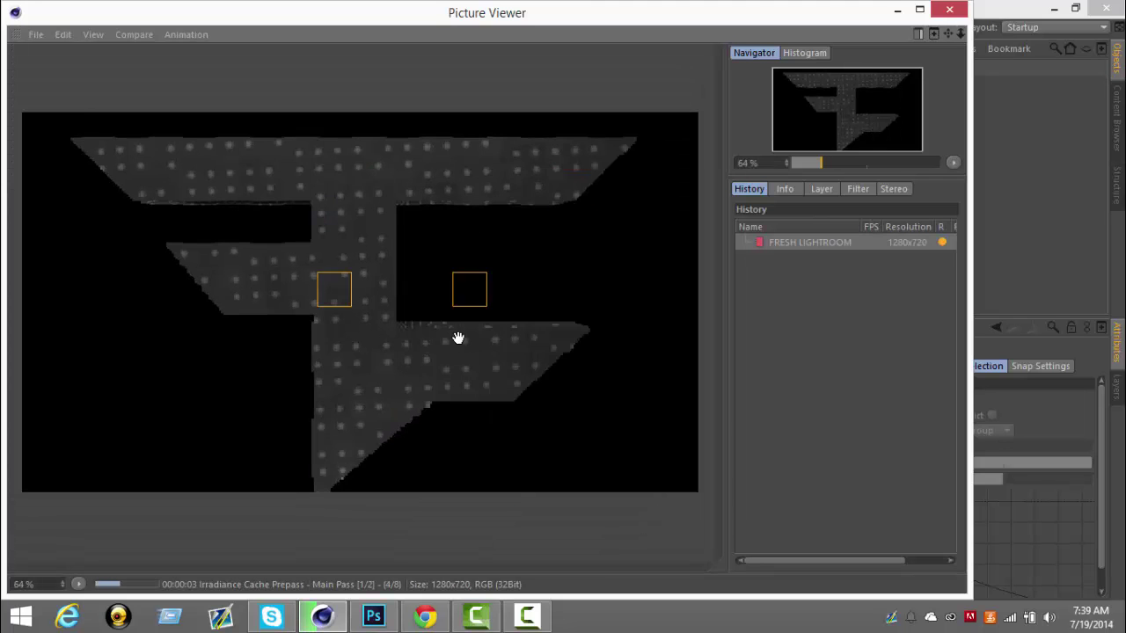
pyautogui.scroll(-1, 458, 338)
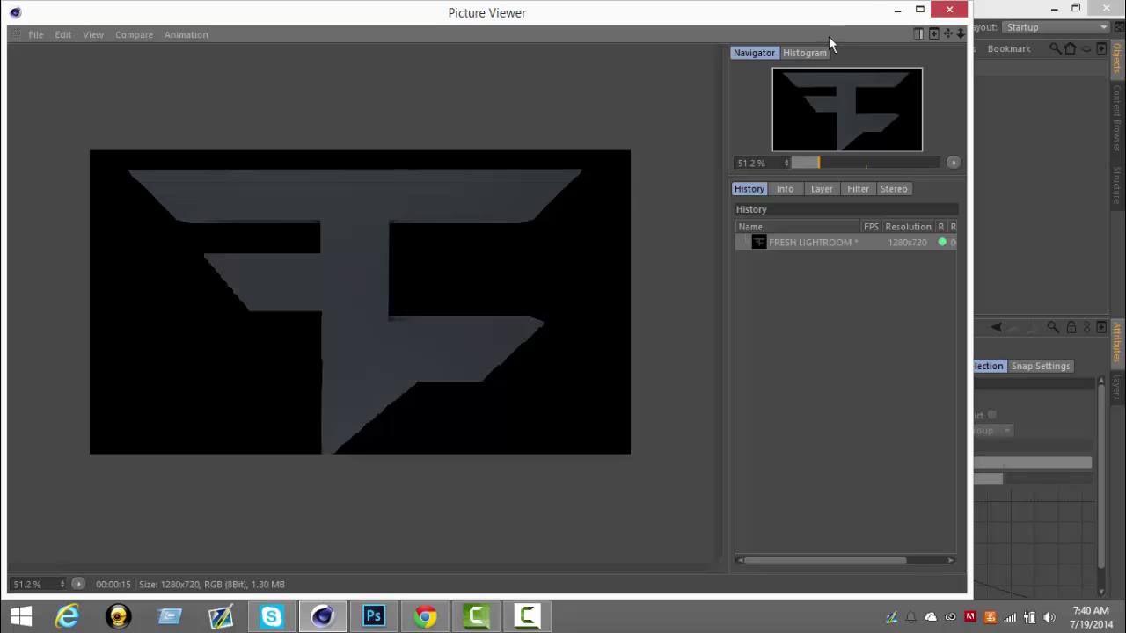
pyautogui.click(953, 16)
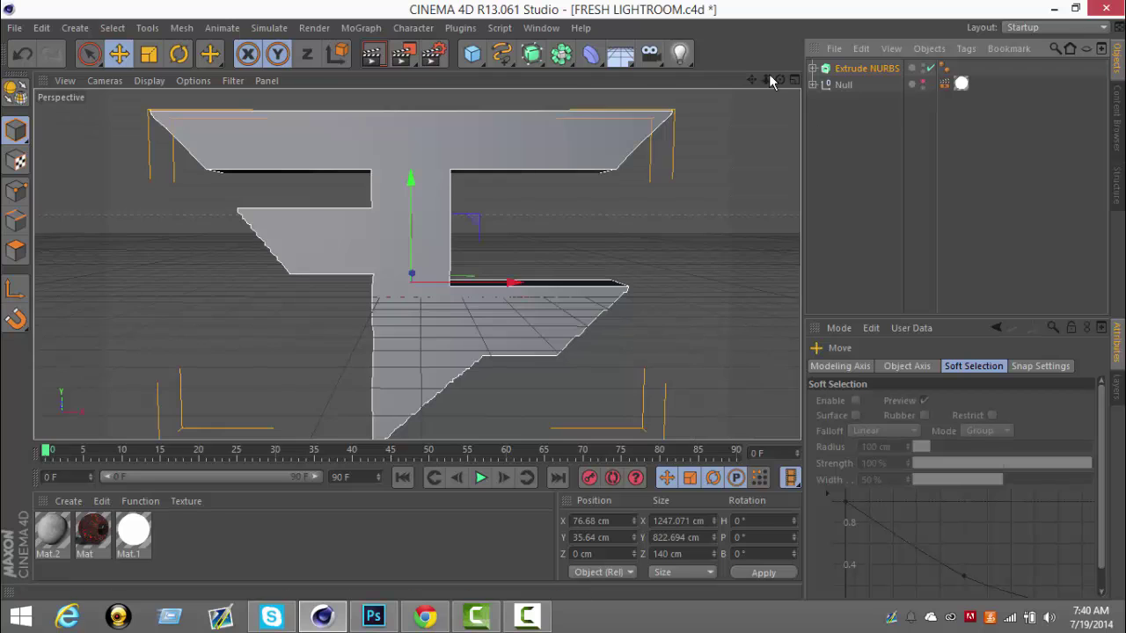
# Step: Zoom out and orbit the perspective view around the 140 cm extruded FaZe logo
pyautogui.moveTo(766, 79); pyautogui.dragTo(565, 302)
pyautogui.moveTo(564, 299)
pyautogui.keyDown('alt'); pyautogui.mouseDown()
pyautogui.moveTo(535, 312)
pyautogui.moveTo(570, 300)
pyautogui.moveTo(555, 292)
pyautogui.moveTo(565, 300)
pyautogui.mouseUp(); pyautogui.keyUp('alt')
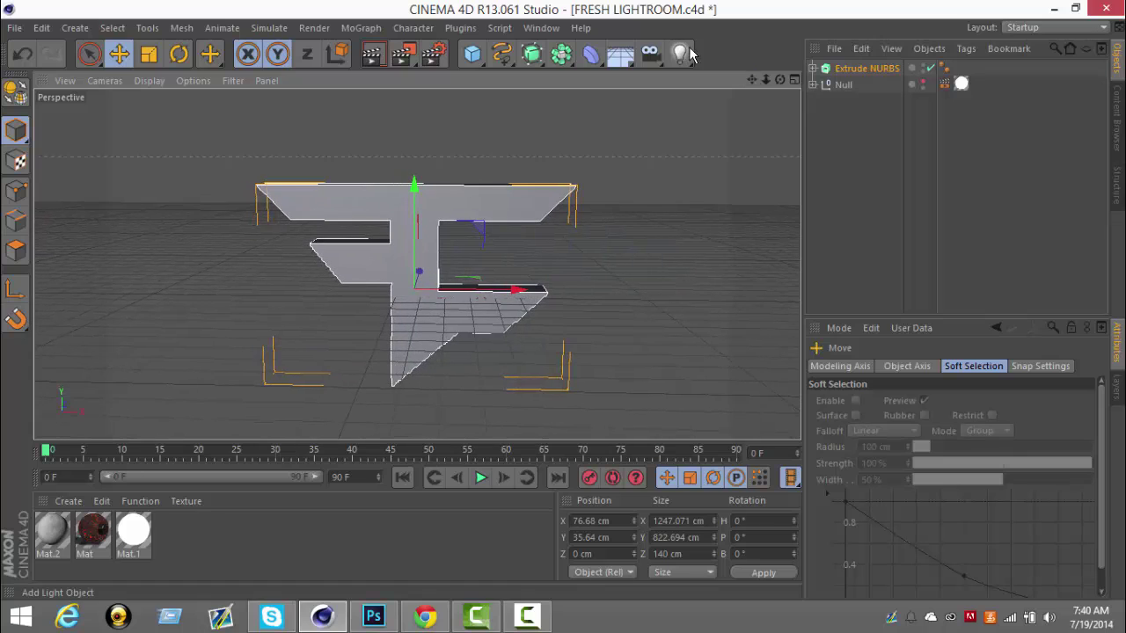
pyautogui.moveTo(550, 626)
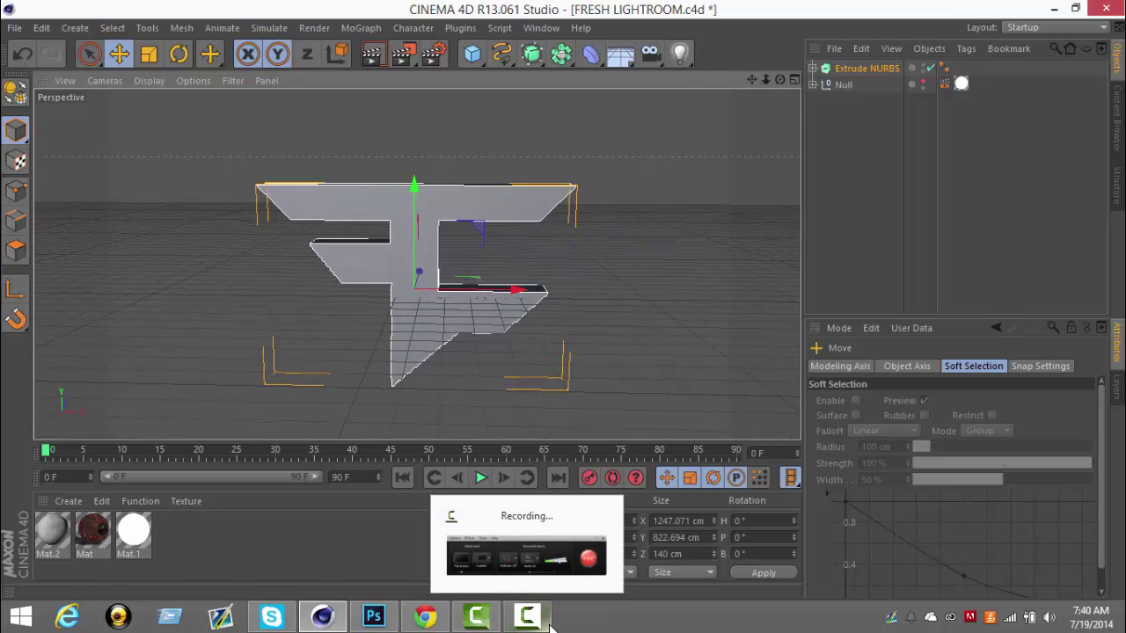